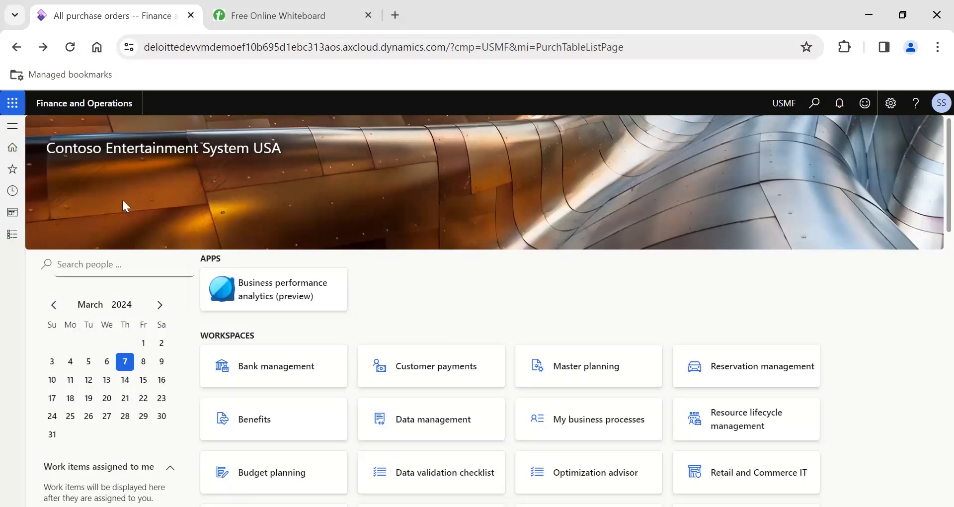
Switch to the Free Online Whiteboard to review the batch job topics, and return to Finance and Operations.
click(114, 16)
click(264, 23)
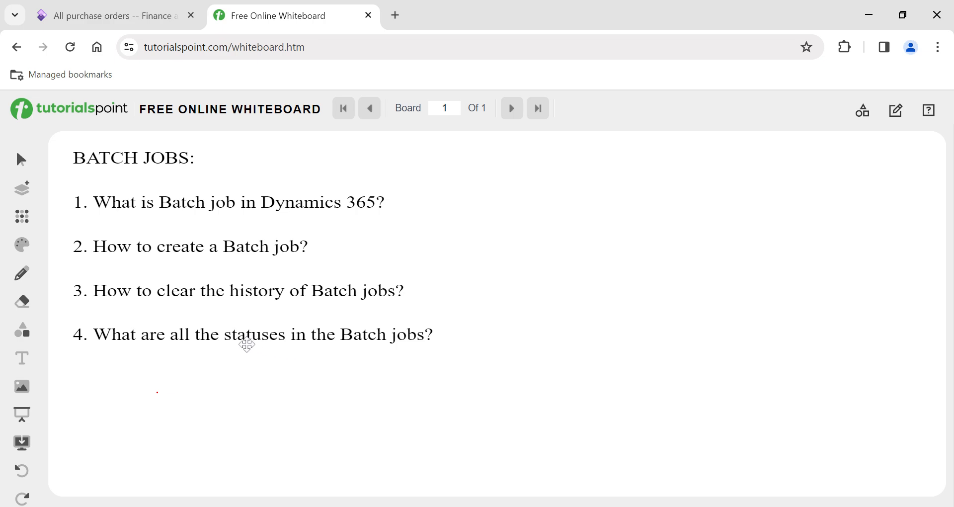
click(111, 23)
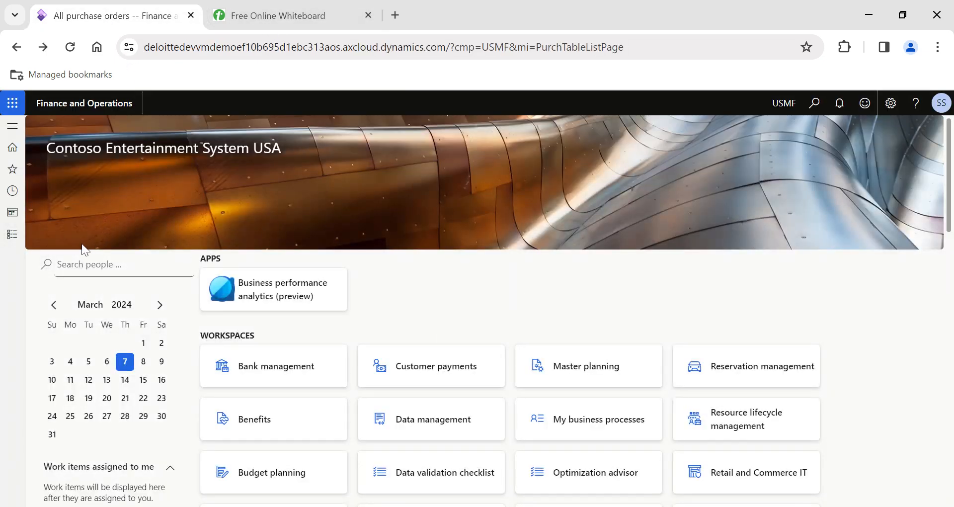
Examine the list of modules available in Finance and Operations.
click(13, 234)
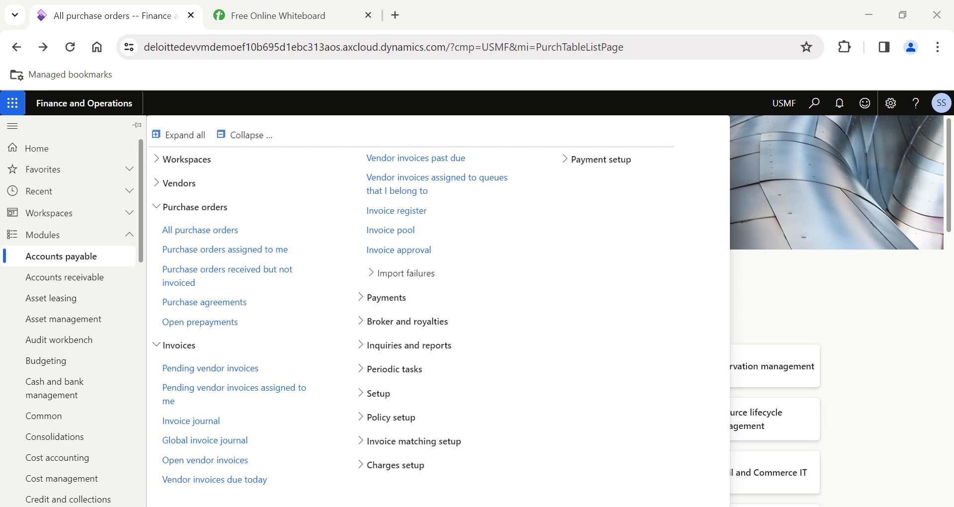
key(alt+Tab)
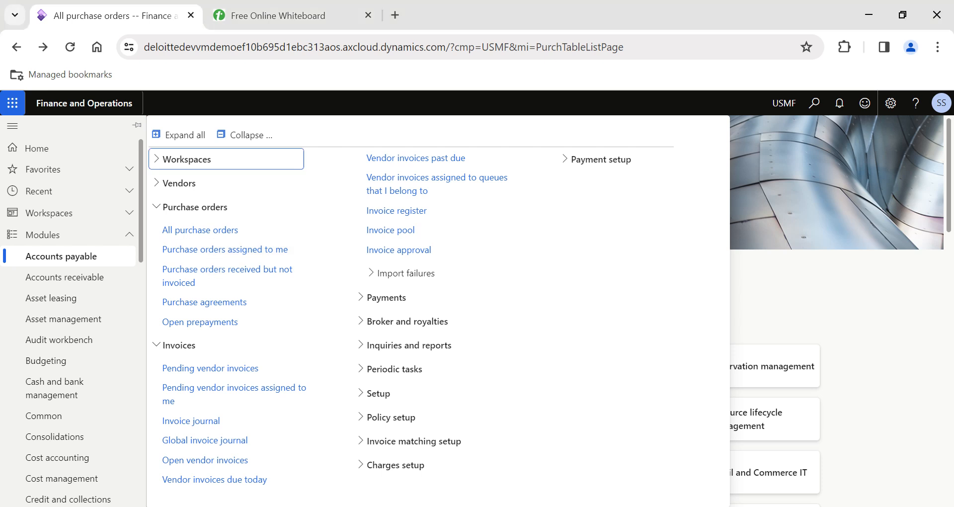
scroll(95, 393, down, 9)
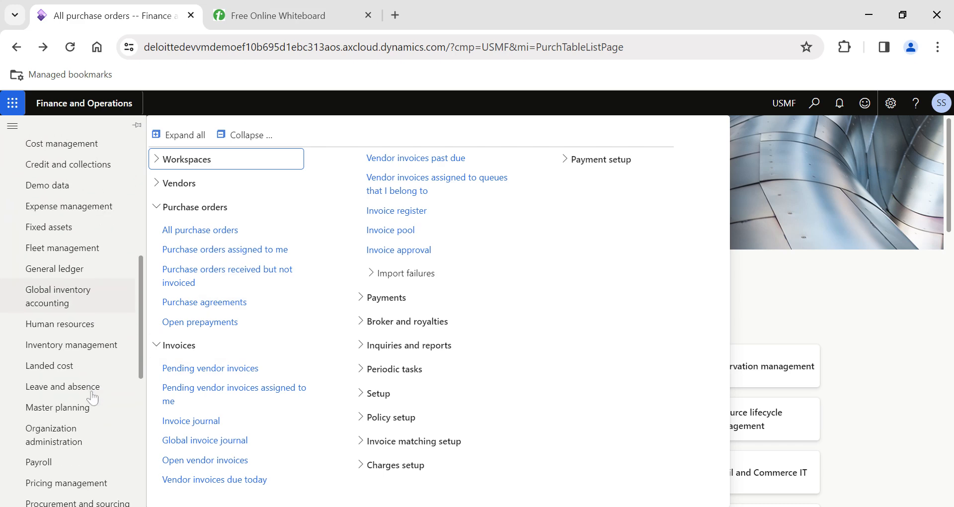
scroll(92, 398, down, 2)
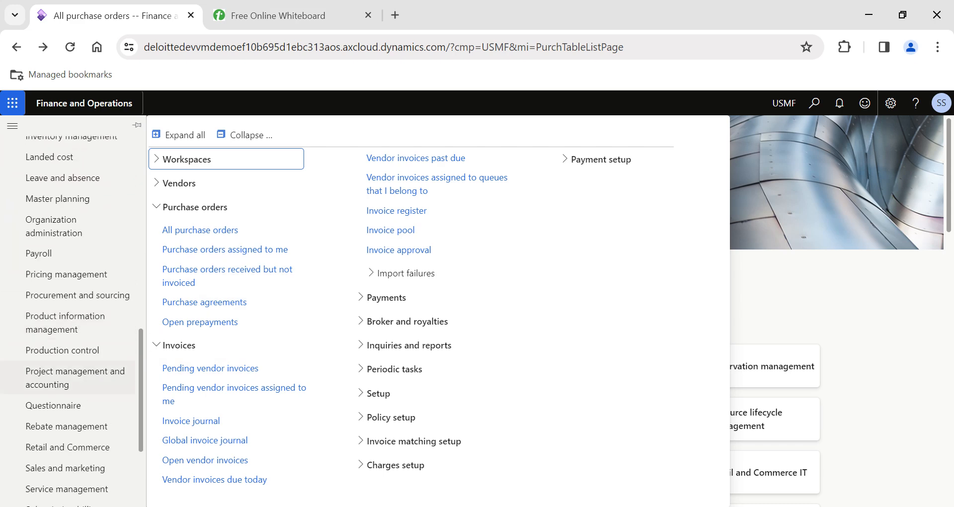
key(alt+Tab)
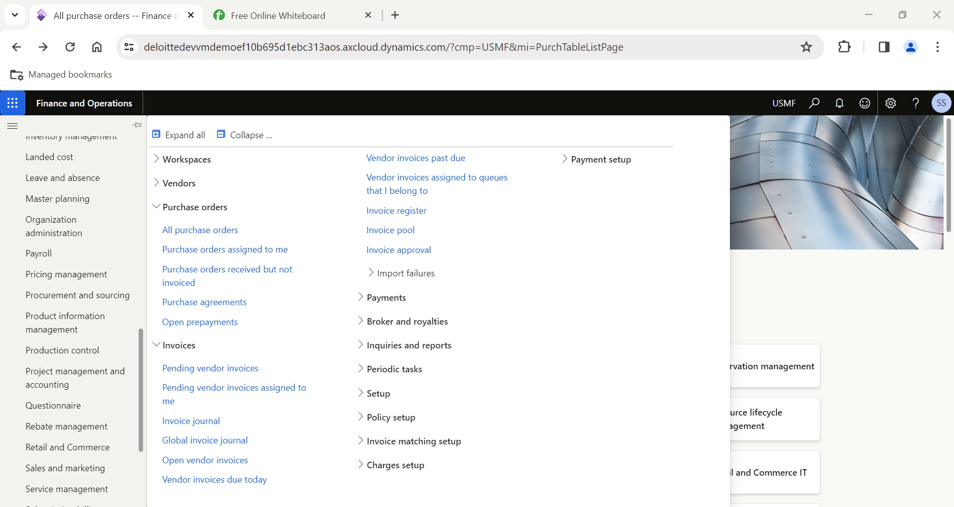
key(alt+Tab)
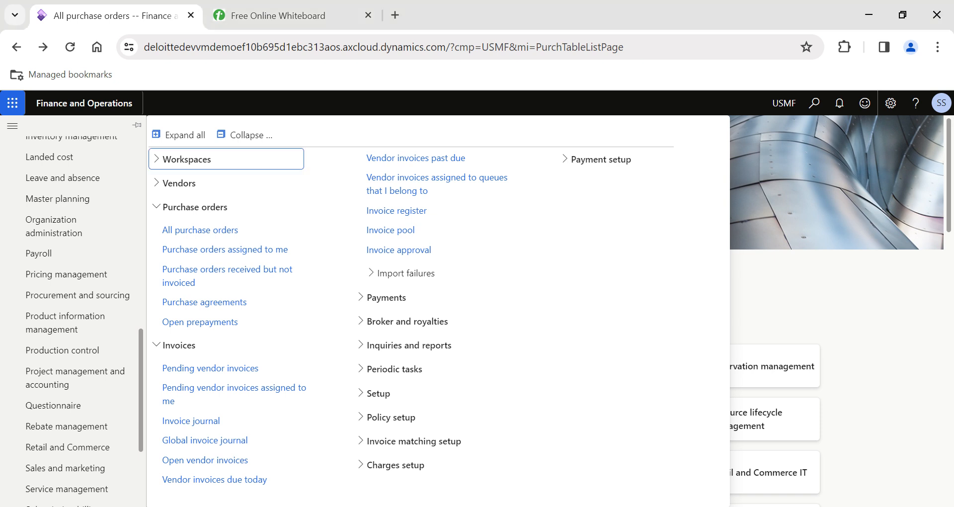
scroll(75, 318, down, 3)
scroll(74, 318, up, 15)
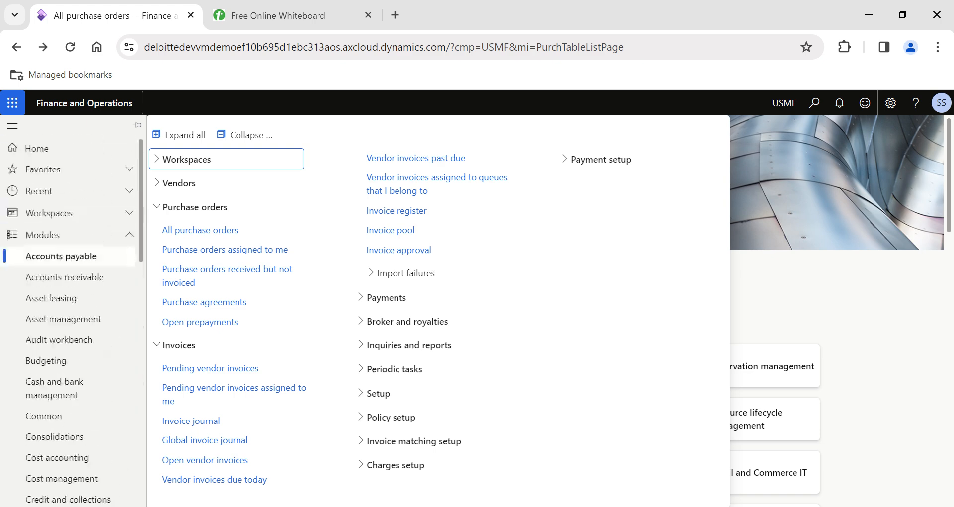
scroll(96, 346, down, 5)
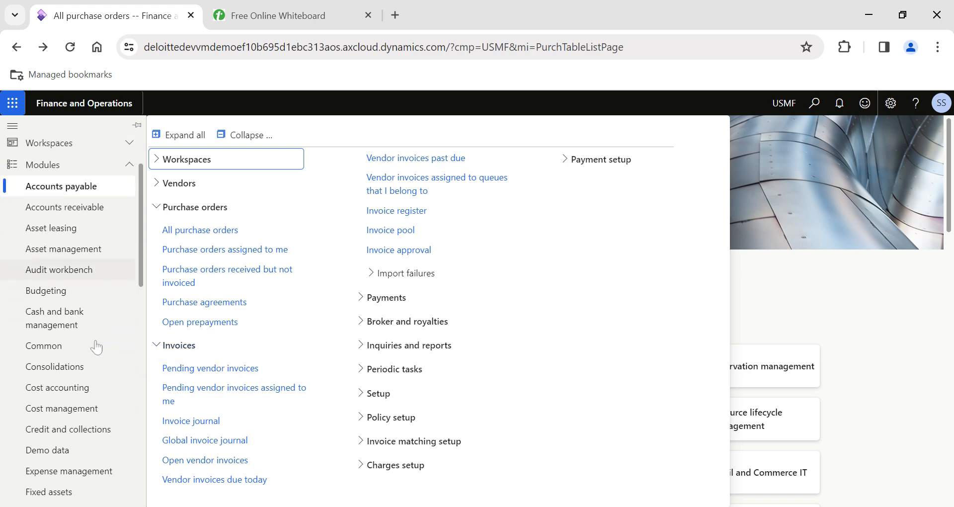
scroll(95, 346, down, 9)
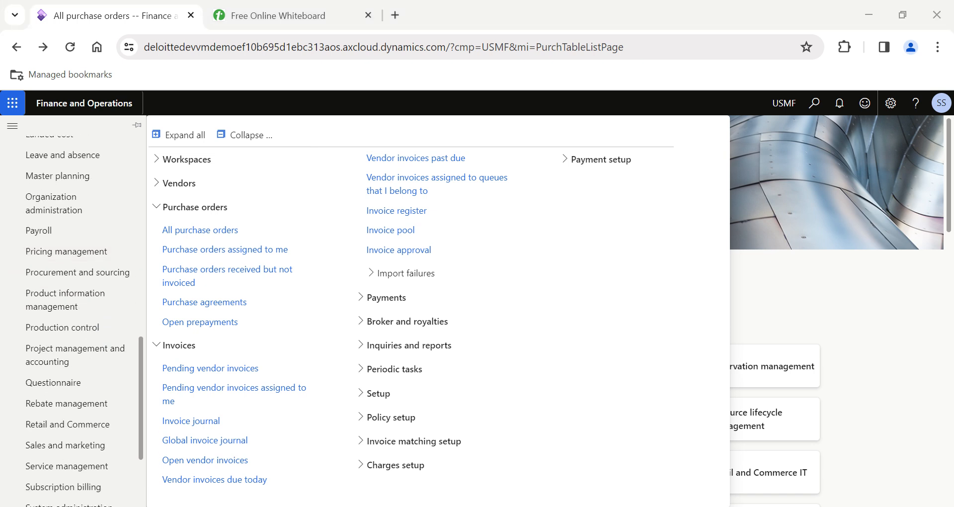
key(alt+Tab)
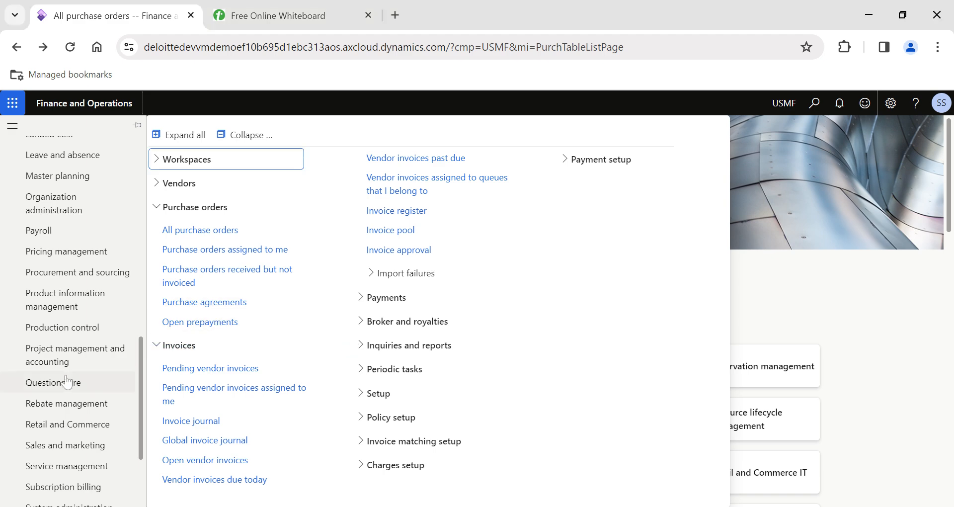
scroll(65, 385, down, 3)
scroll(64, 384, up, 15)
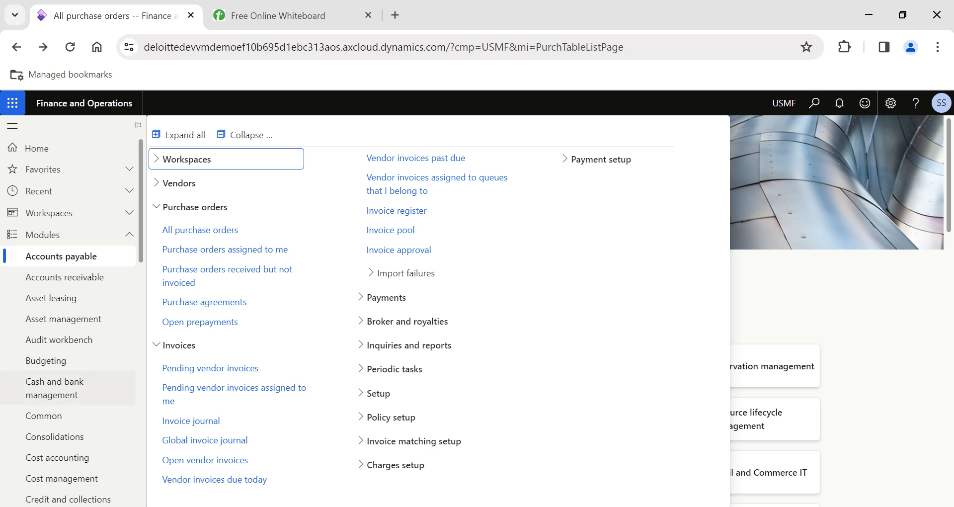
click(778, 270)
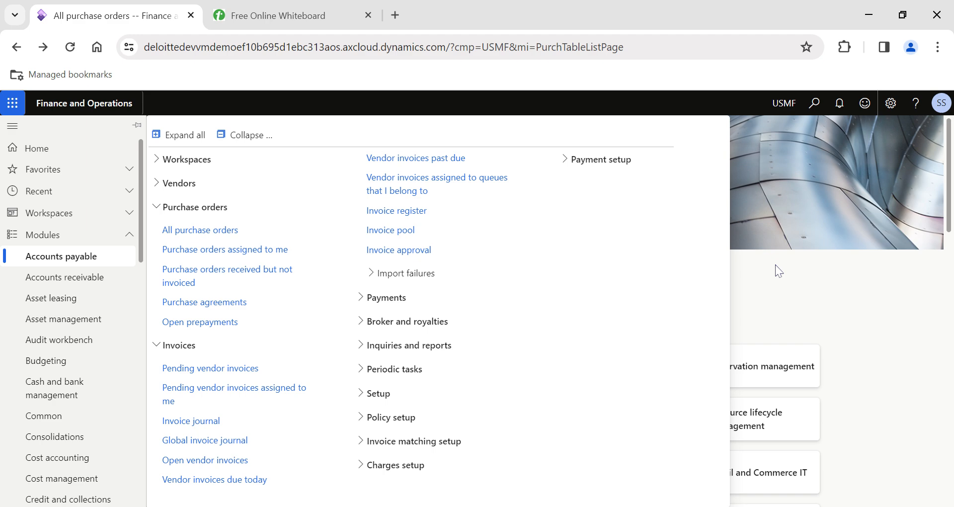
Open the Batch jobs inquiry page of the System administration module.
click(12, 234)
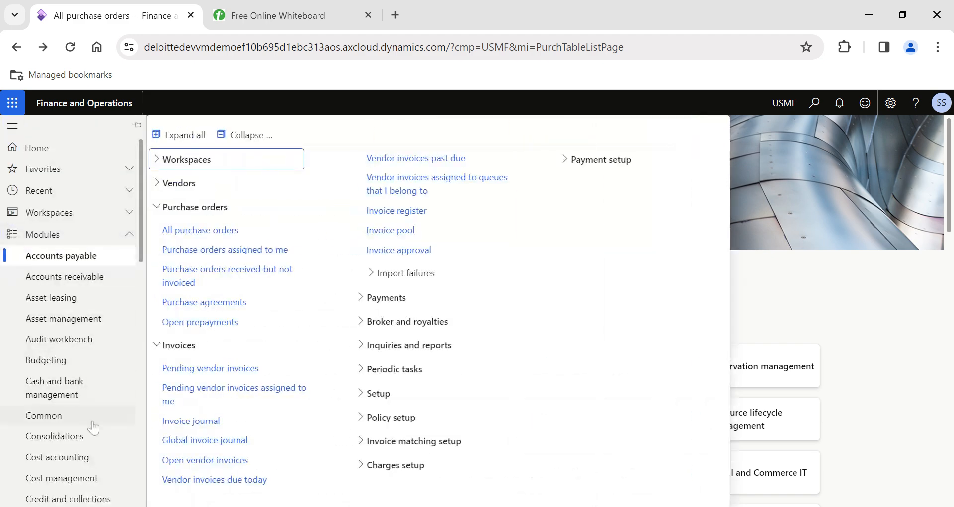
scroll(89, 420, down, 5)
scroll(94, 427, down, 5)
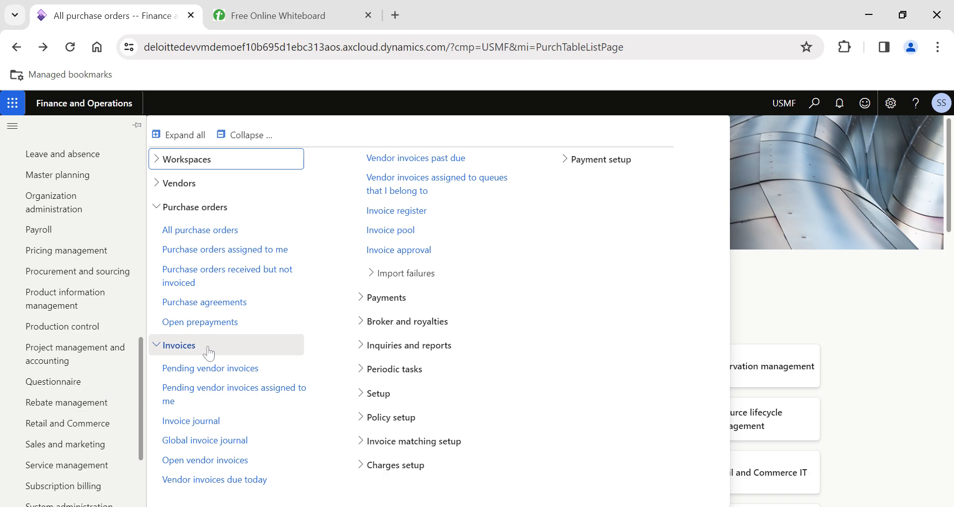
scroll(121, 411, down, 2)
scroll(122, 411, down, 2)
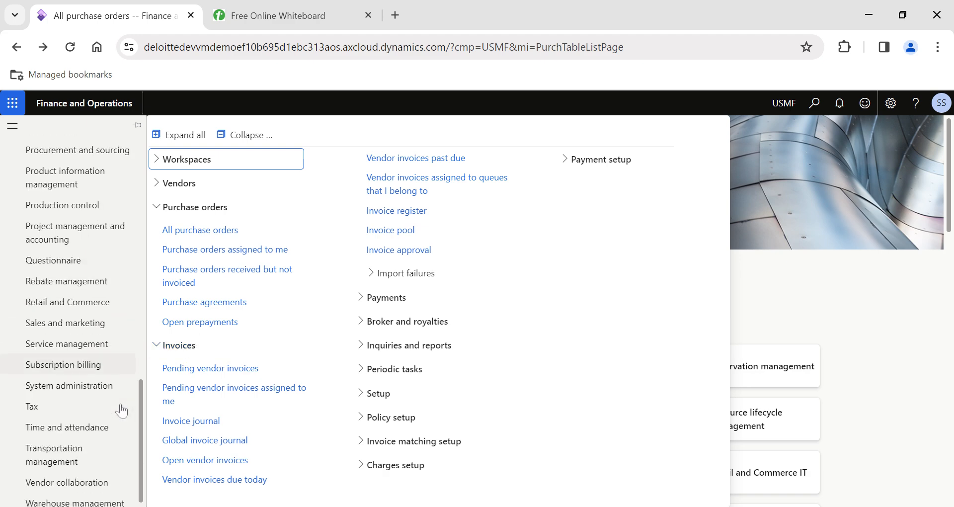
click(82, 385)
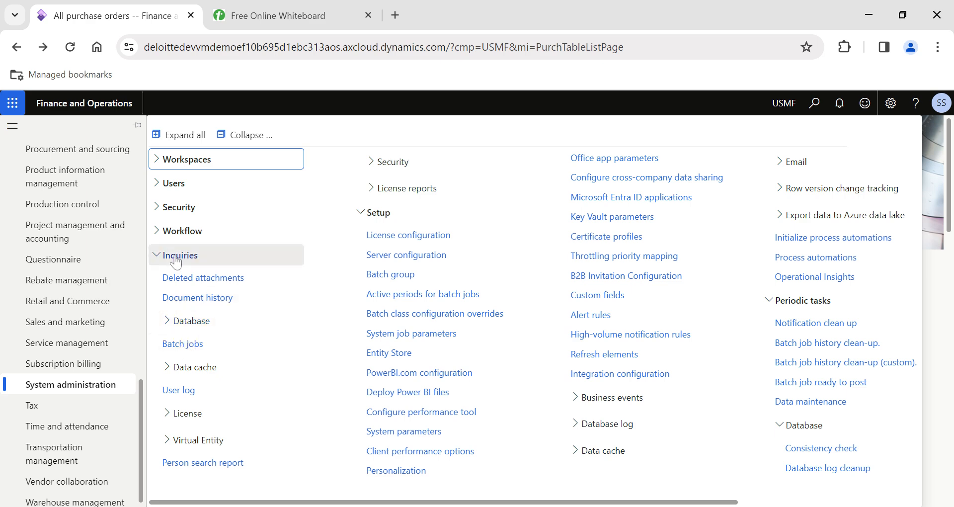
click(191, 346)
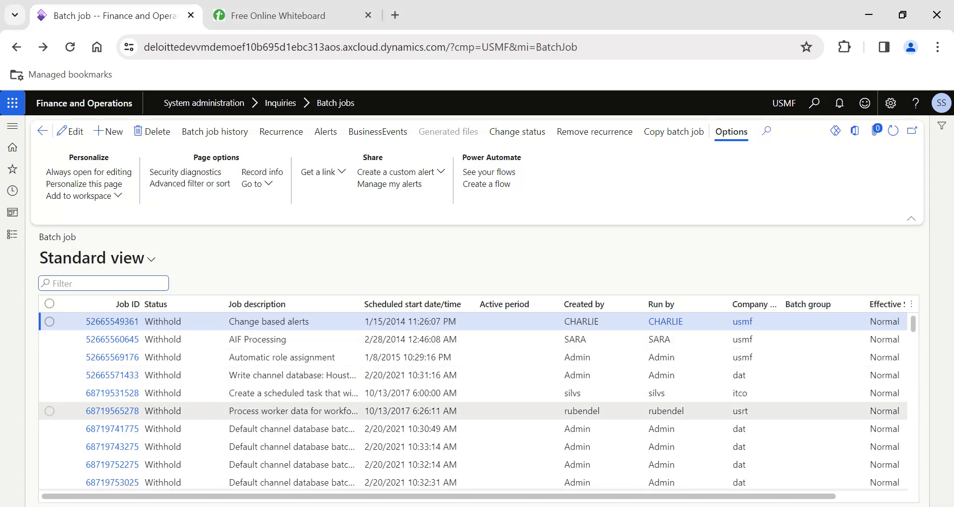
Examine the Automatic role assignment and AIF Processing batch jobs, and check the topic list on the online whiteboard.
click(291, 359)
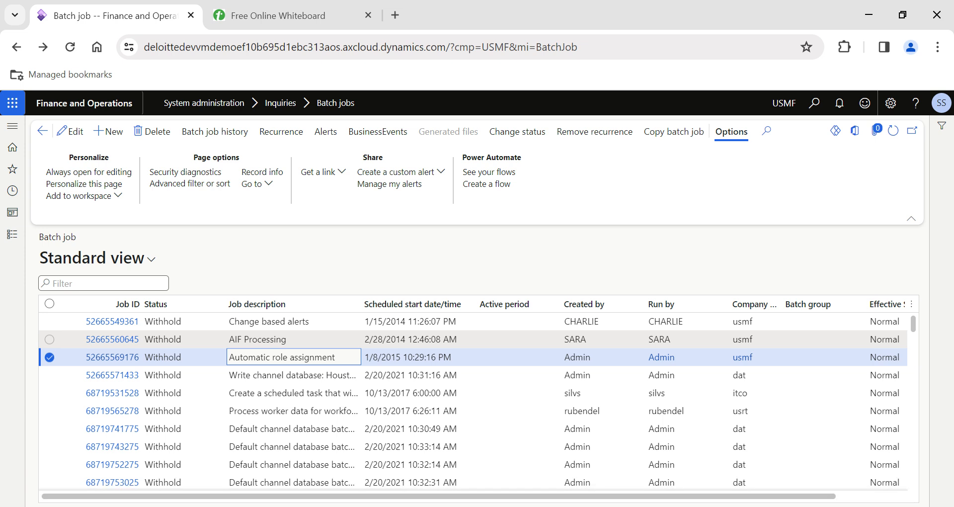
click(293, 340)
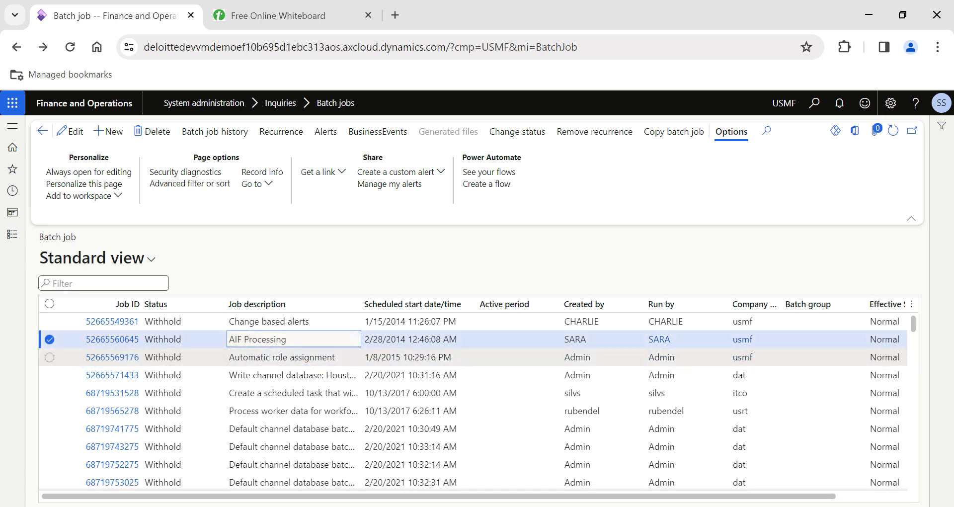
click(277, 17)
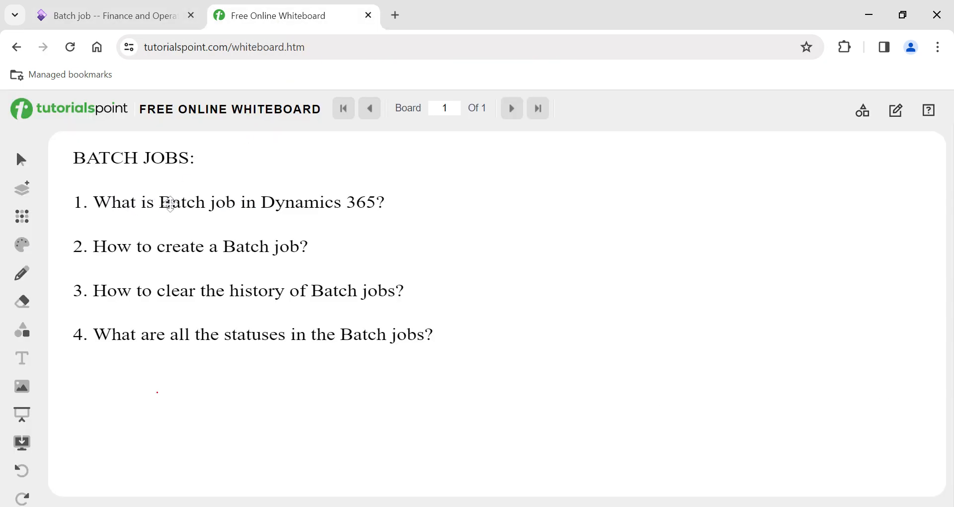
click(117, 21)
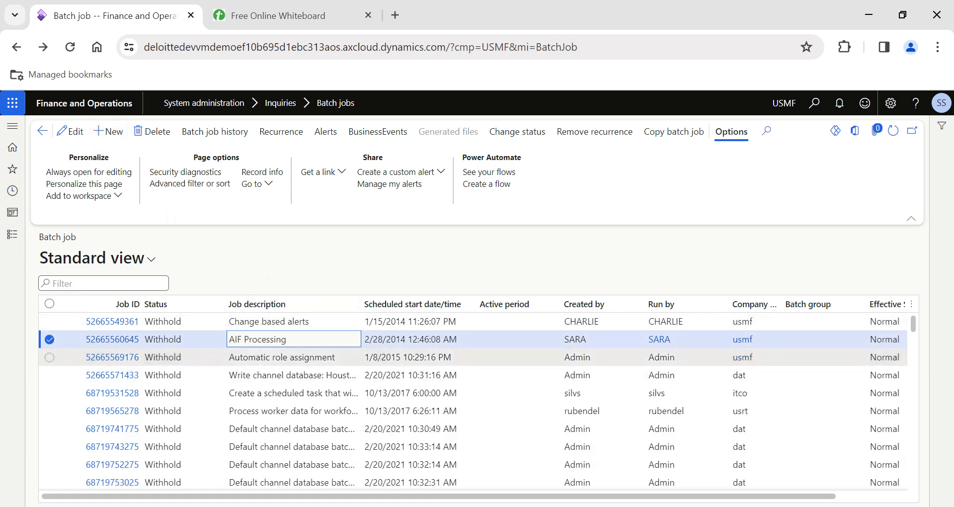
Examine the batch invoicing options of the Accounts receivable module.
click(13, 235)
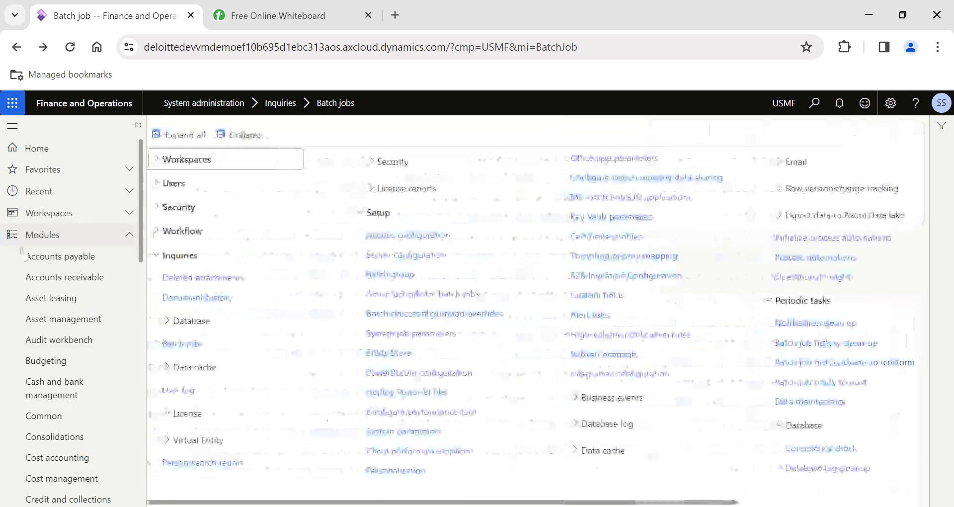
scroll(42, 455, down, 2)
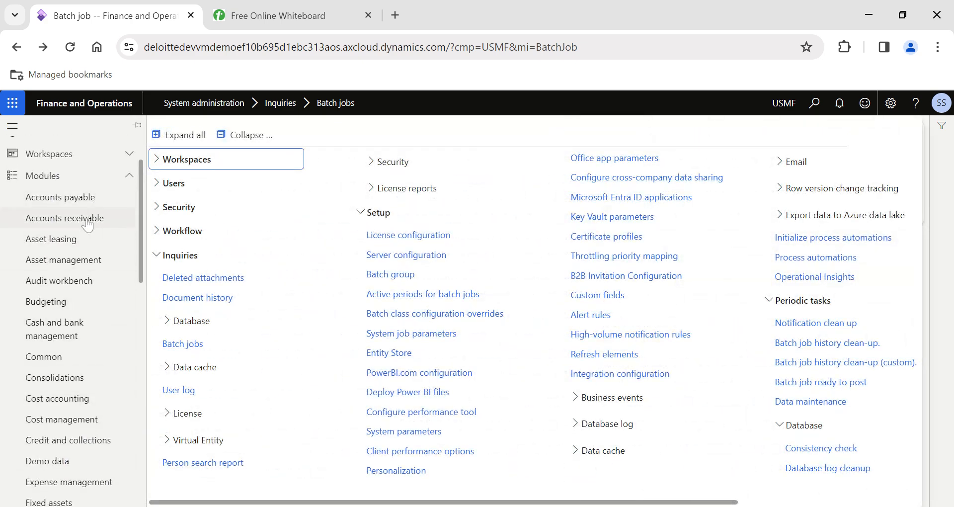
click(89, 222)
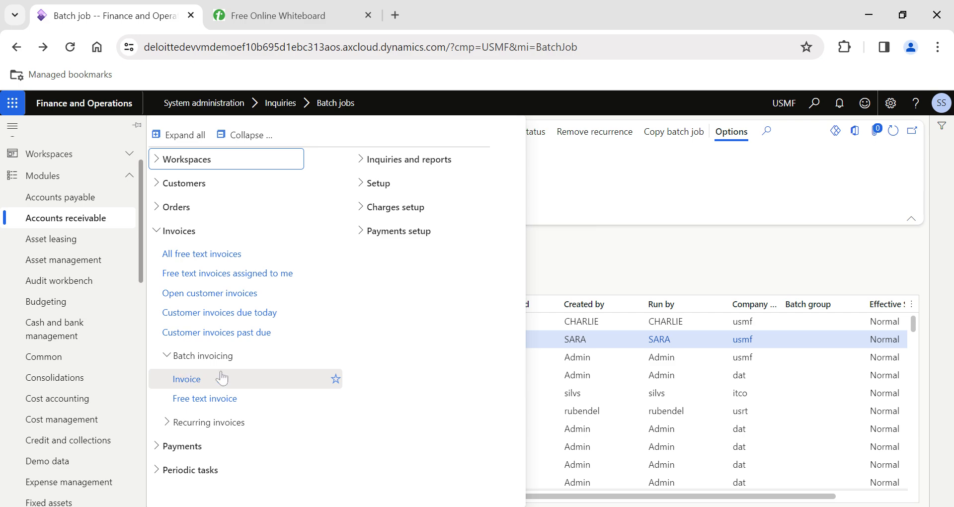
scroll(86, 414, down, 2)
scroll(86, 414, down, 9)
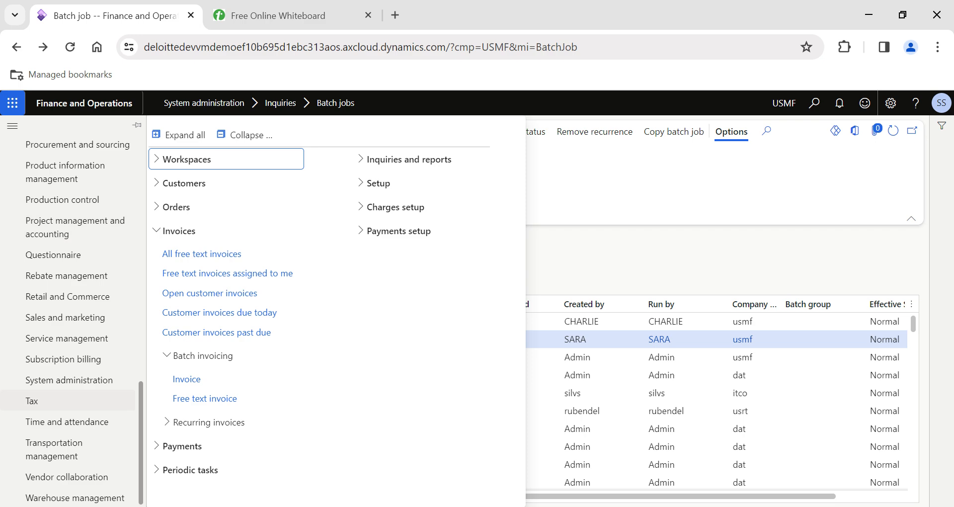
scroll(76, 370, up, 5)
scroll(76, 371, up, 2)
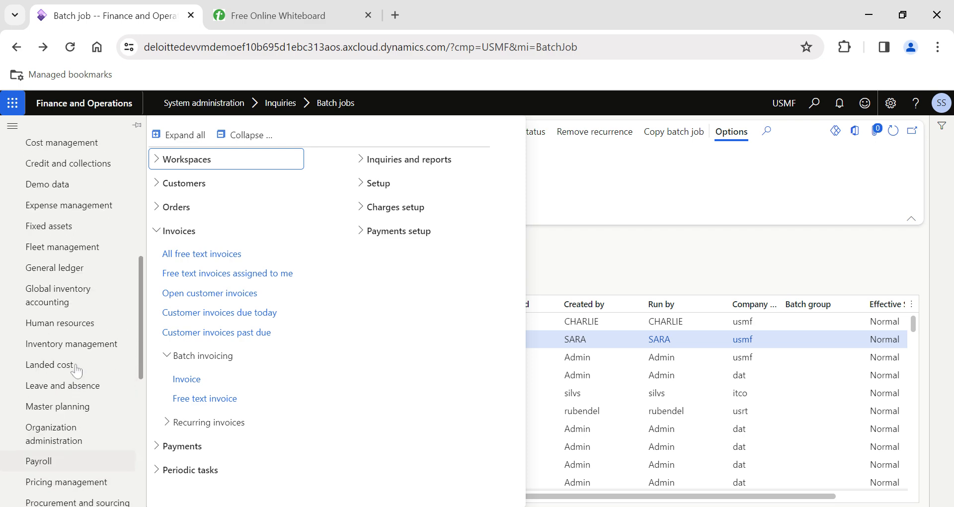
click(81, 344)
scroll(494, 350, right, 4)
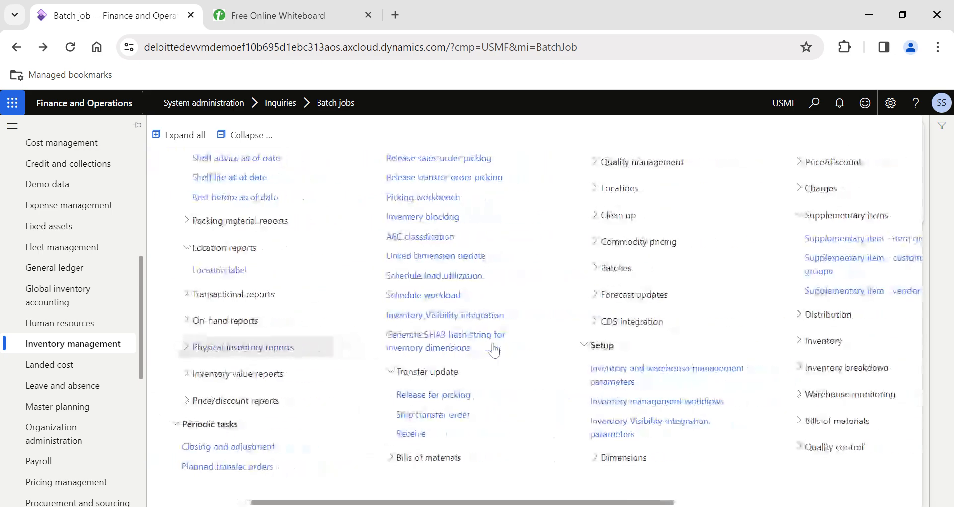
click(422, 434)
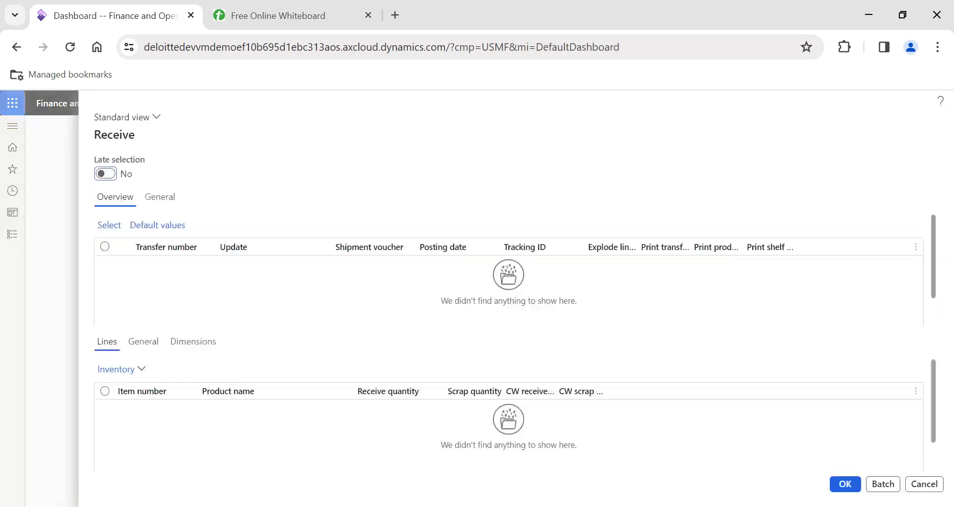
click(931, 487)
Open the Confirm purchase orders form of the Procurement and sourcing module and turn on Late selection.
click(13, 235)
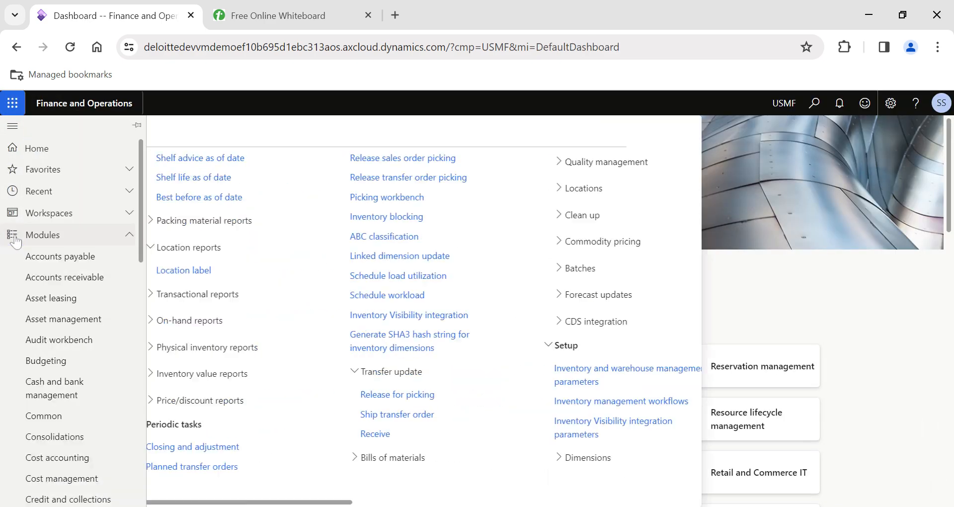
scroll(77, 347, down, 9)
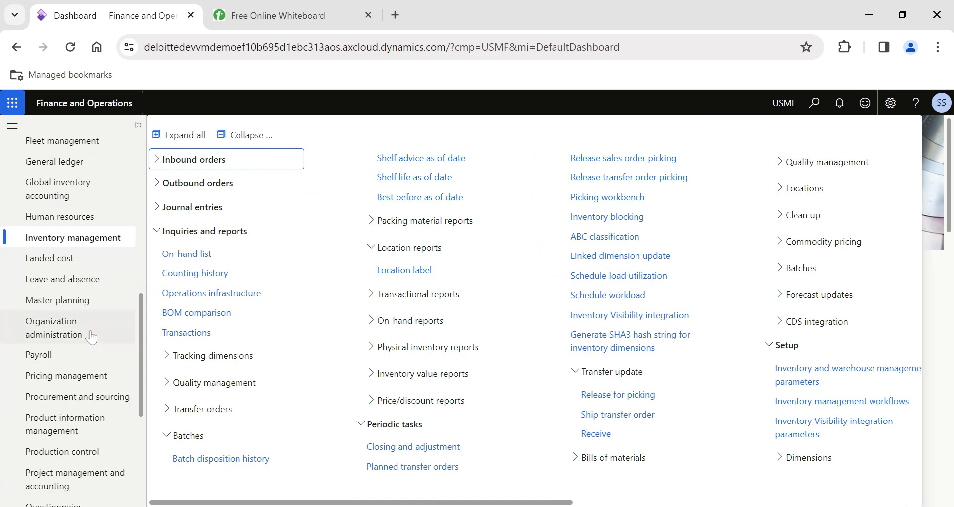
scroll(87, 348, up, 3)
scroll(87, 351, down, 4)
click(77, 367)
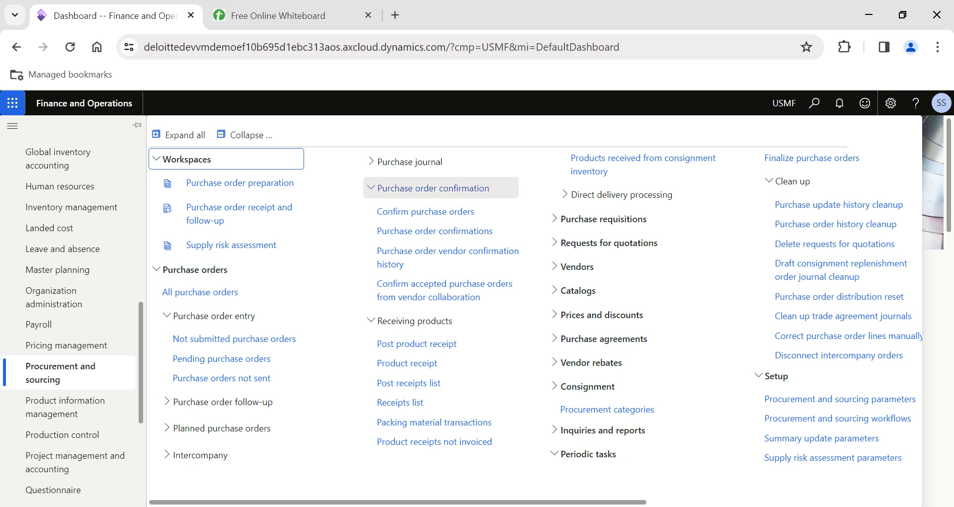
click(415, 214)
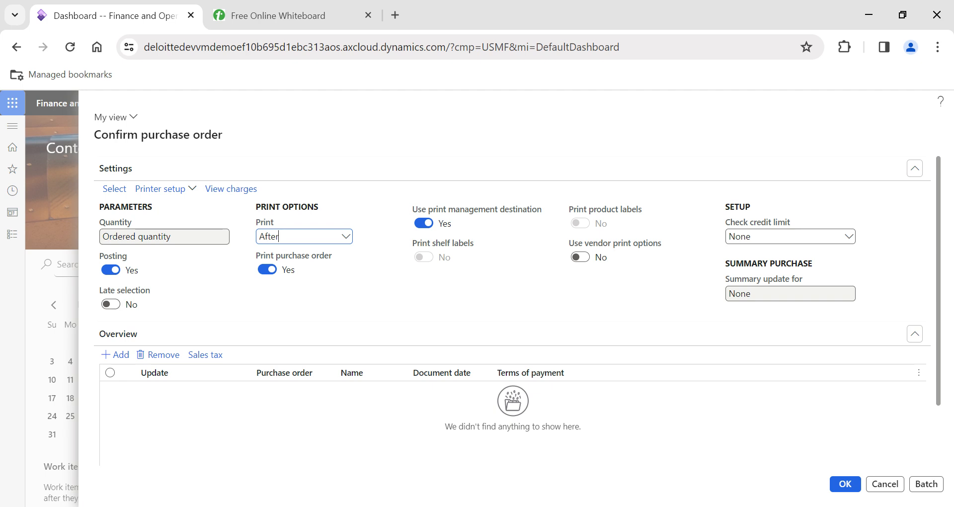
click(109, 304)
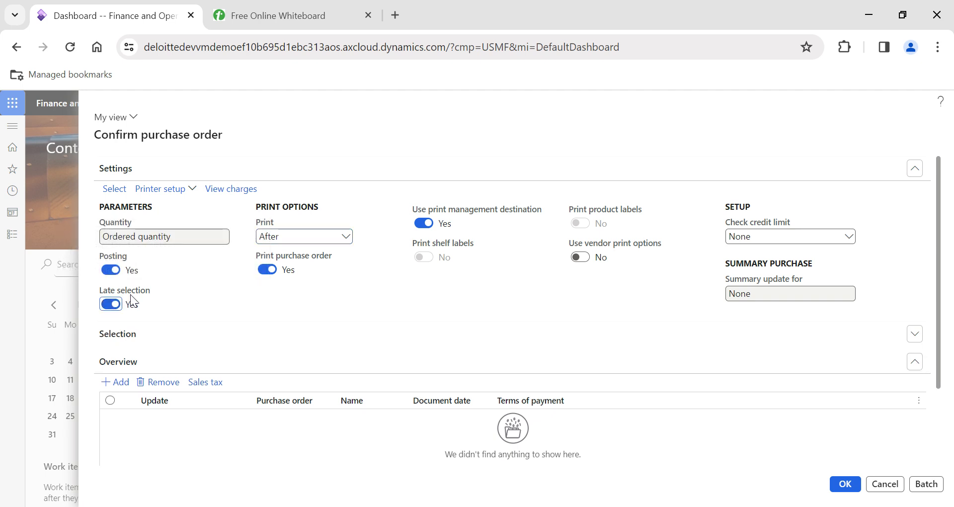
Open the purchase update query and add a Purchase orders range on the Warehouse field with criterion 21.
mouse_move(127, 299)
click(117, 194)
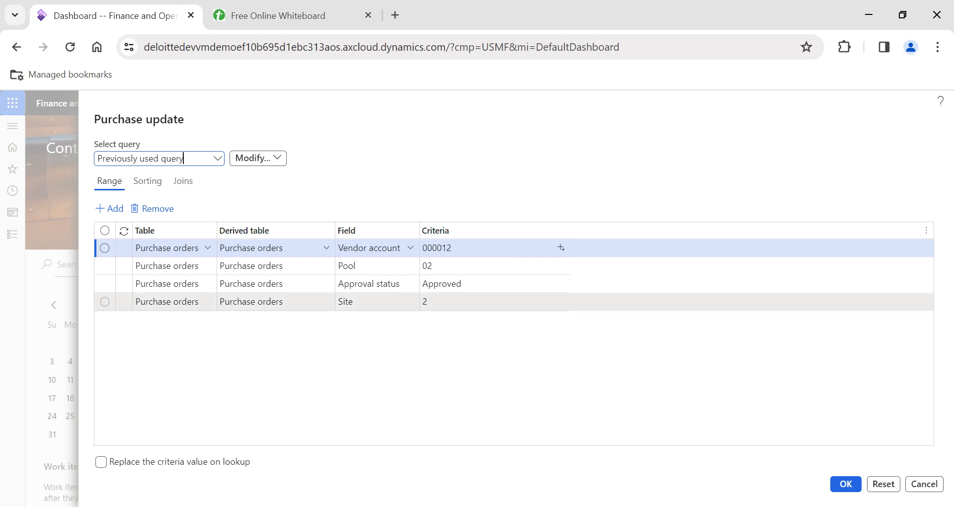
click(107, 209)
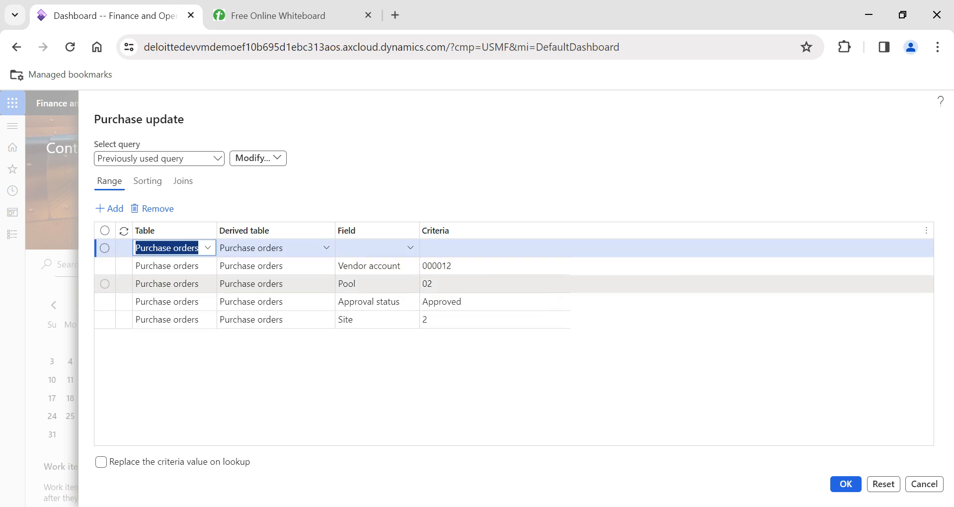
click(411, 248)
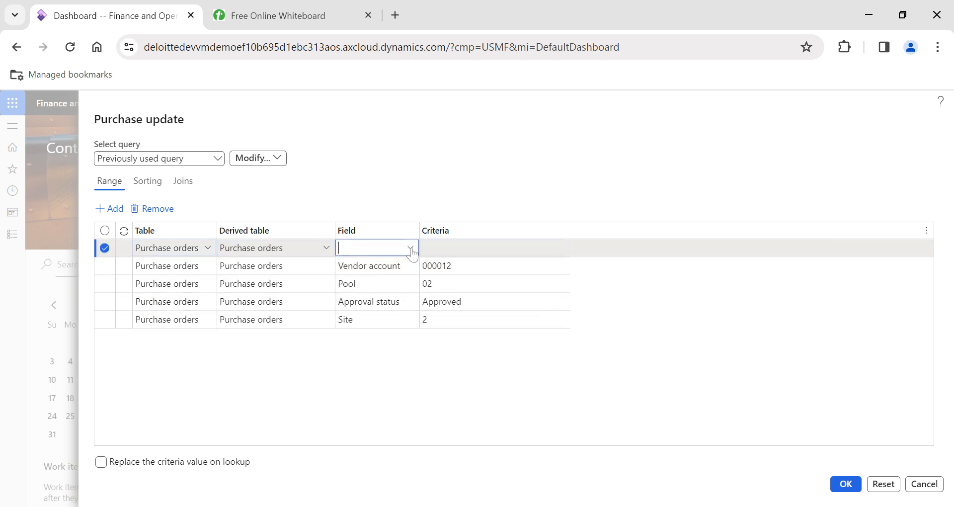
scroll(383, 348, down, 5)
scroll(385, 328, down, 10)
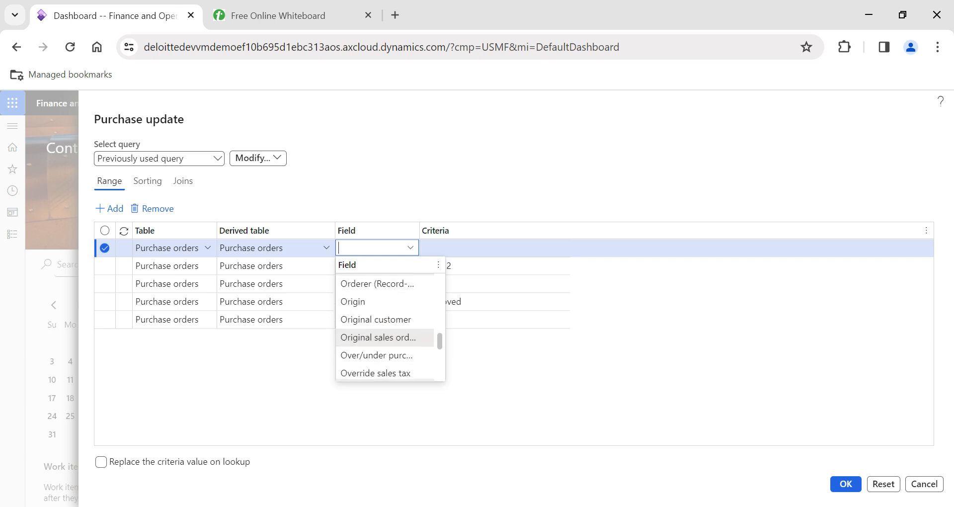
text(ware)
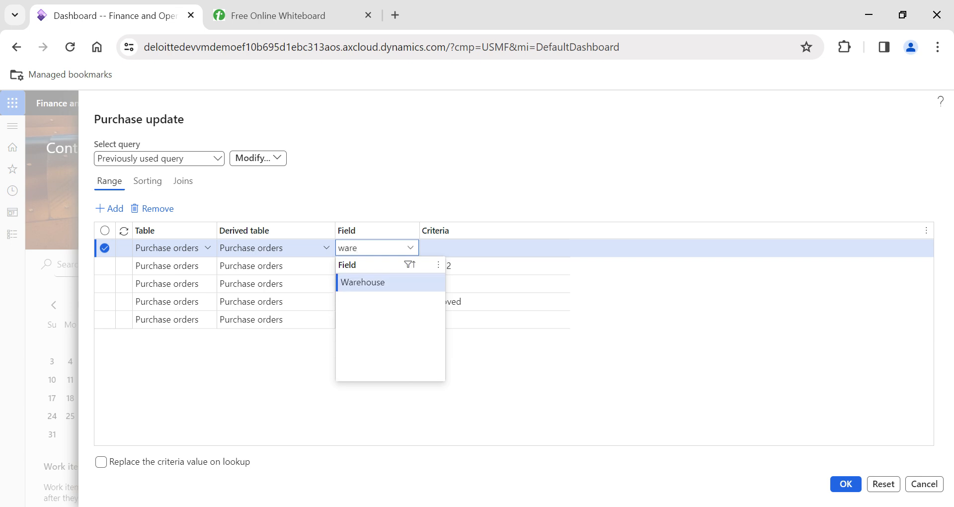
click(372, 278)
click(467, 247)
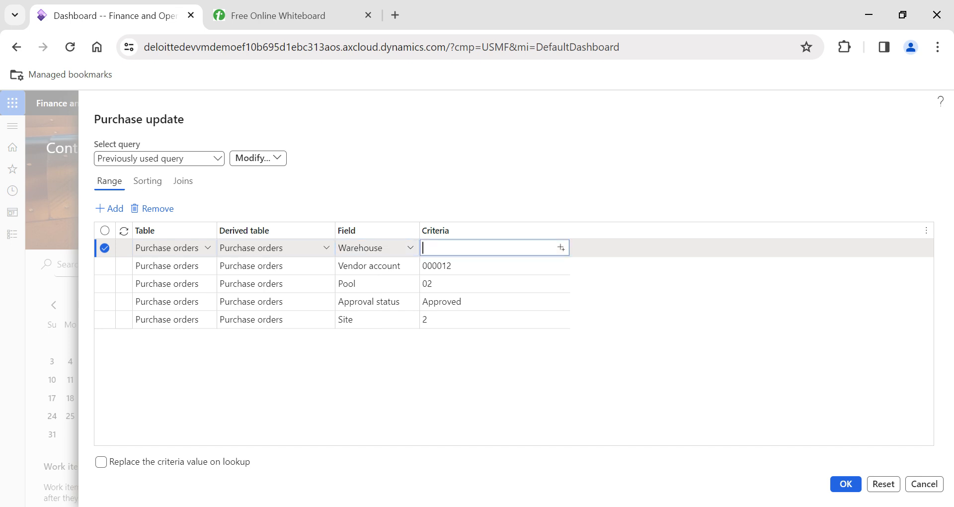
click(562, 250)
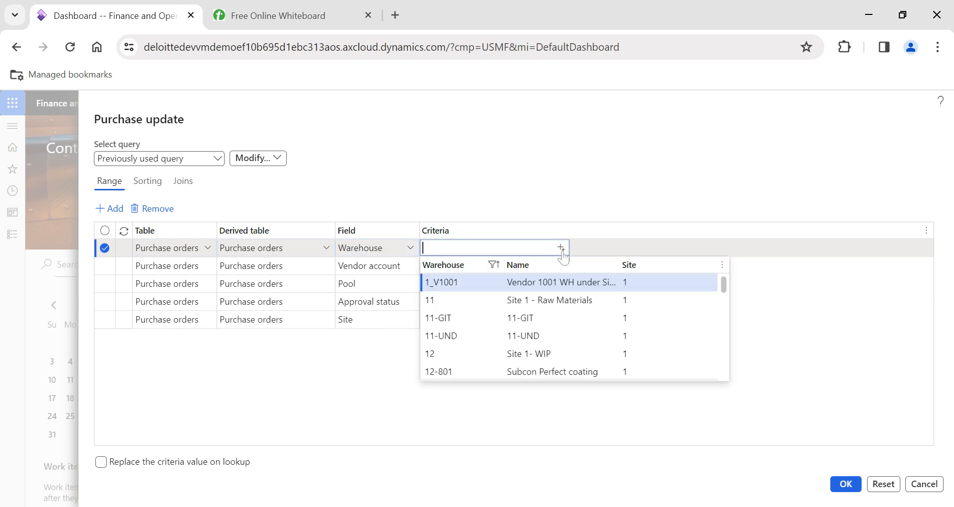
text(21)
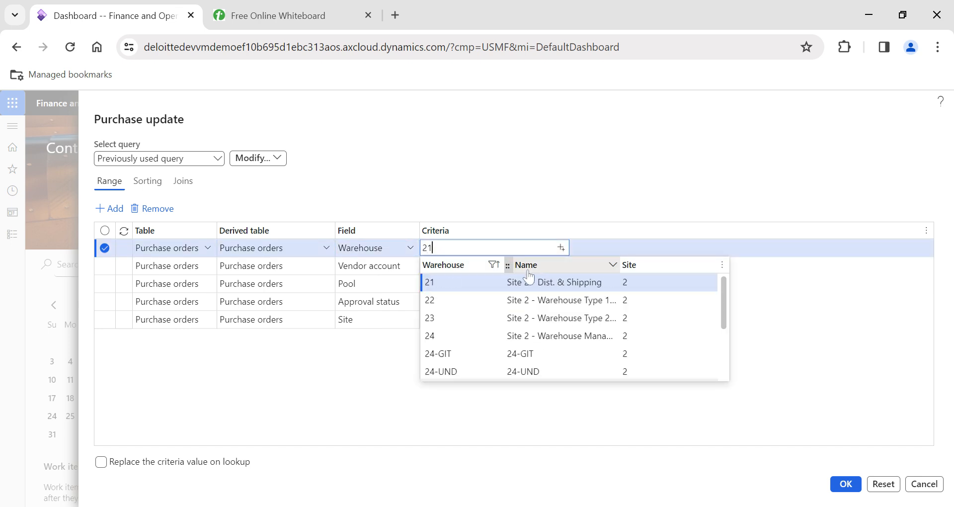
click(467, 281)
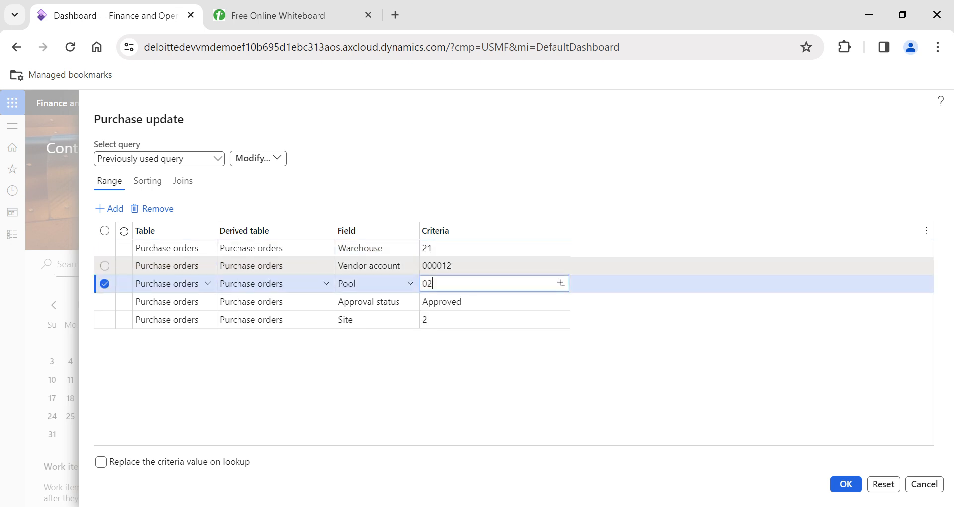
Set the Vendor account criterion to the account of Acme Office Supplies and accept the purchase update query.
click(465, 268)
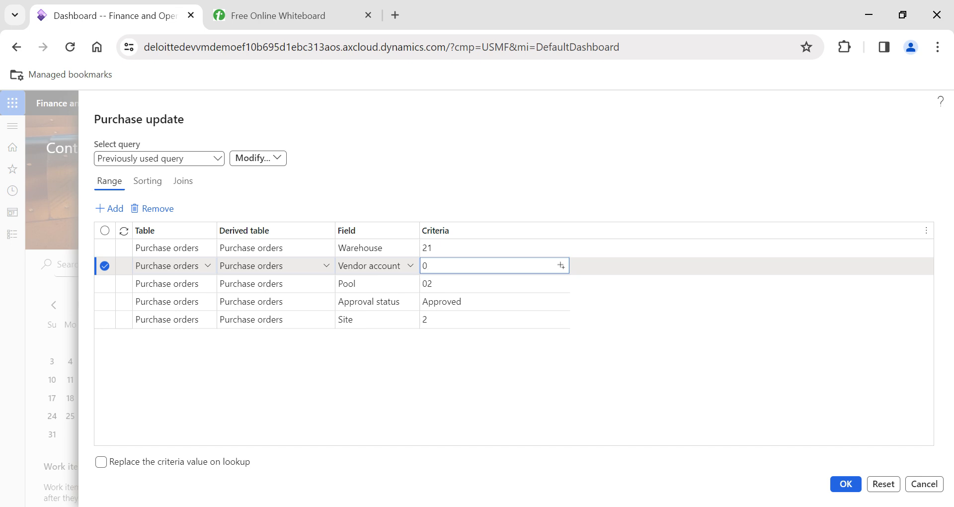
click(562, 268)
key(Down)
key(Down)
key(Down)
key(Down)
key(Down)
key(Down)
key(Down)
key(Down)
scroll(278, 325, down, 3)
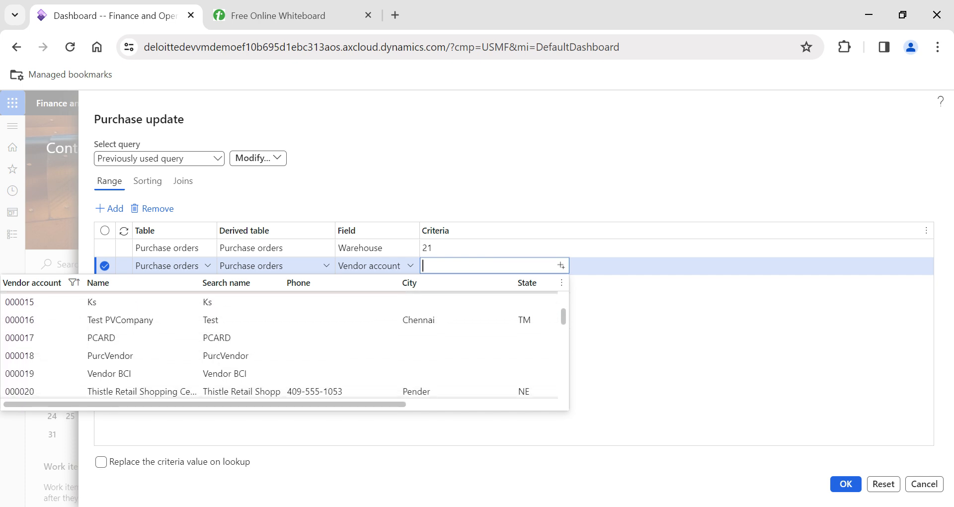
scroll(279, 325, down, 5)
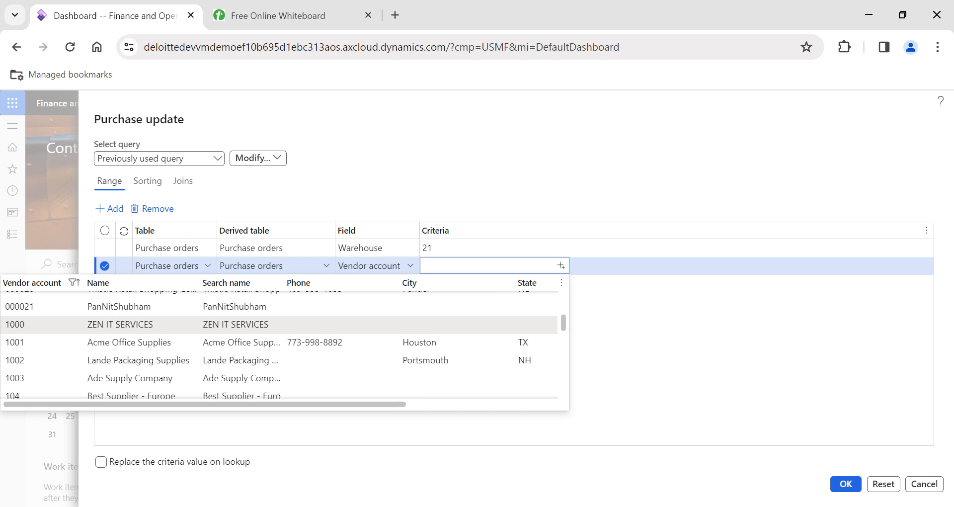
click(314, 342)
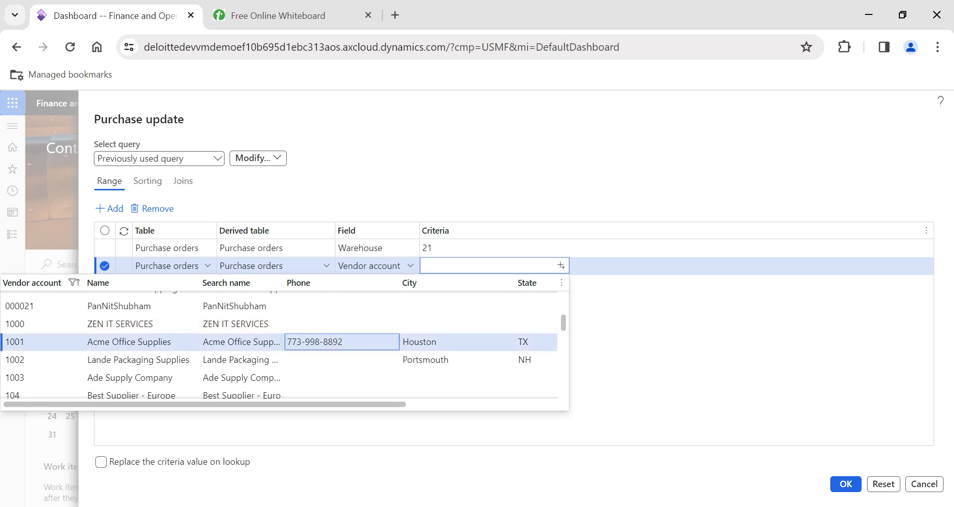
click(447, 284)
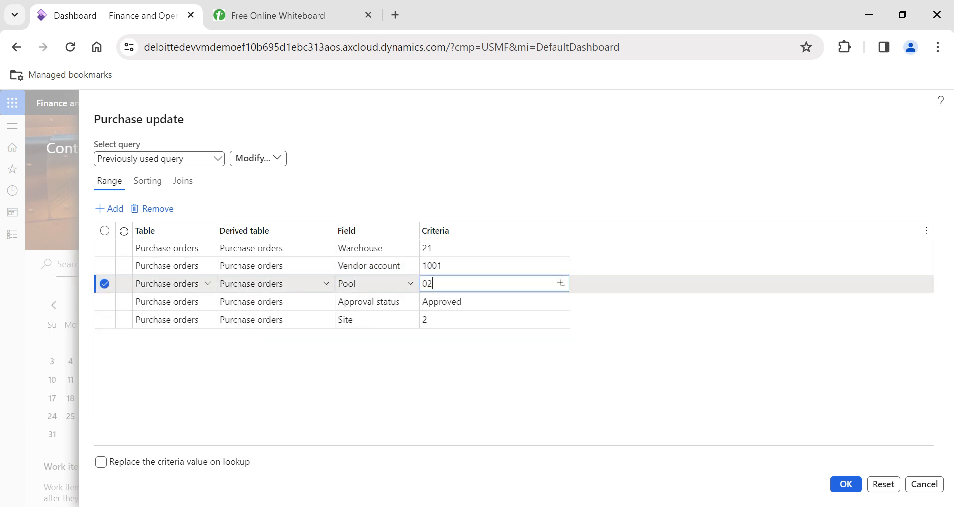
click(448, 320)
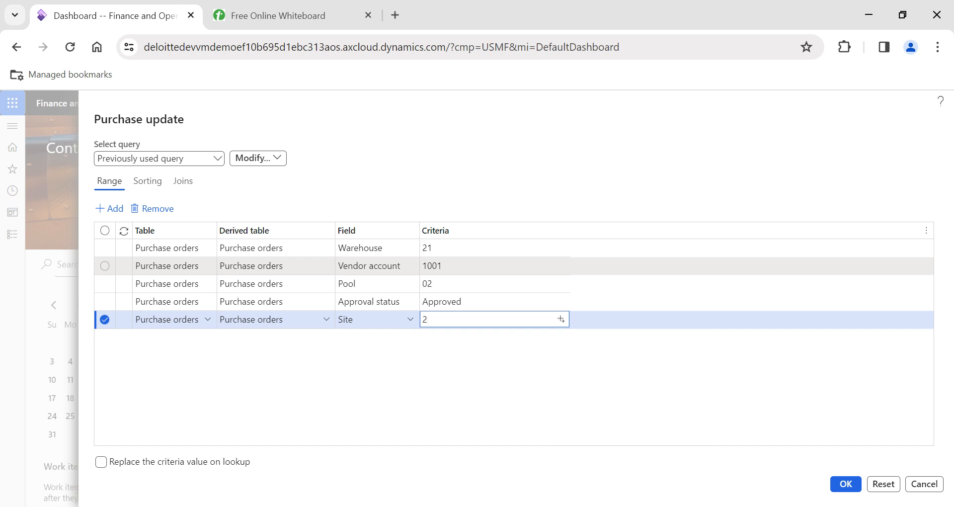
click(849, 487)
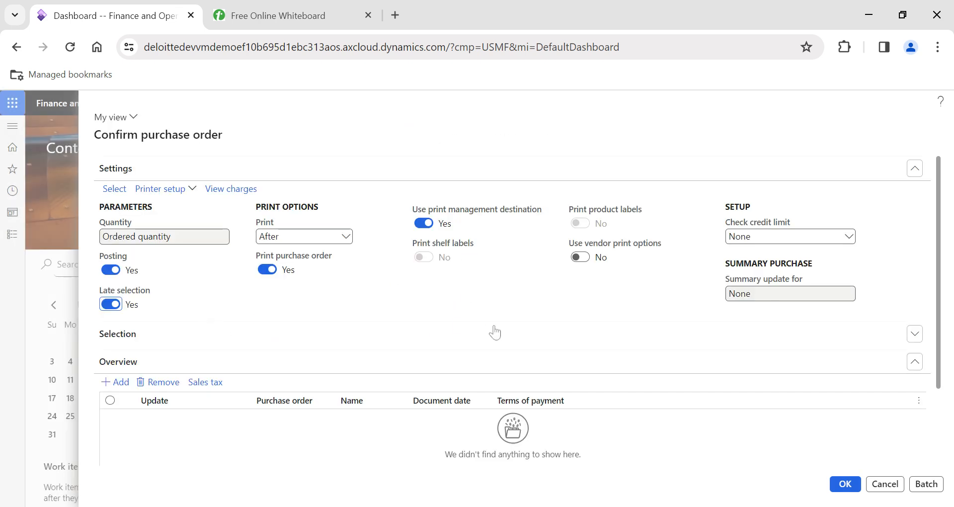
Open the recurrence settings of the purchase order confirmation batch and set the recurrence to no end date.
click(927, 485)
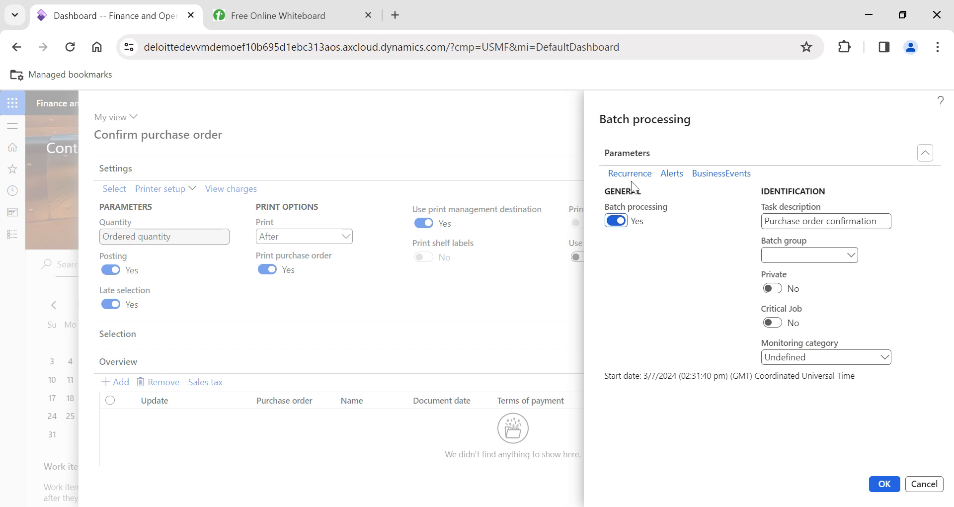
click(629, 184)
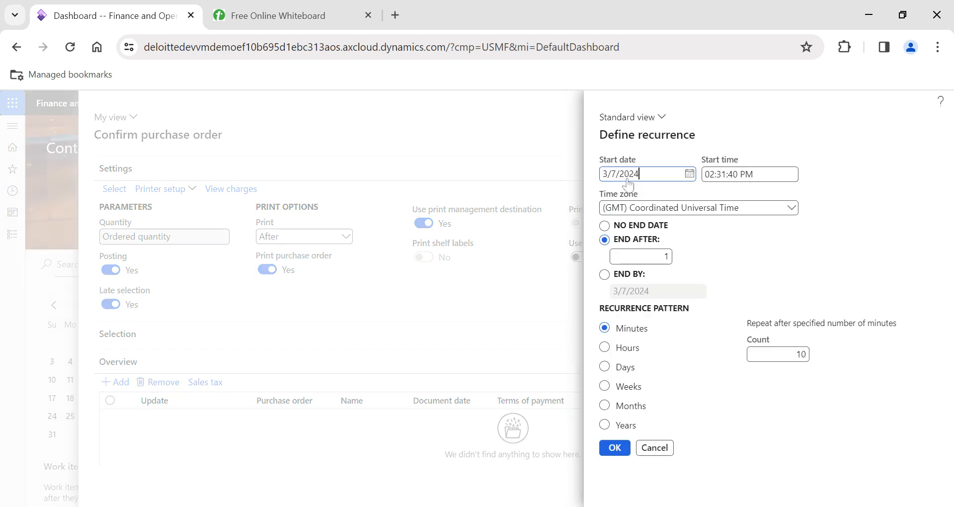
click(606, 226)
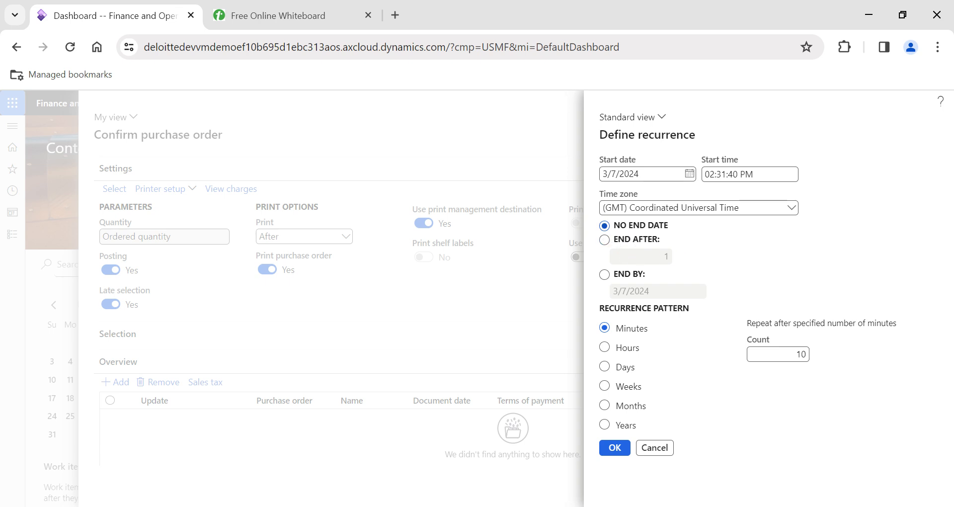
Try the Weeks, Days and Months recurrence patterns to compare their options.
click(605, 388)
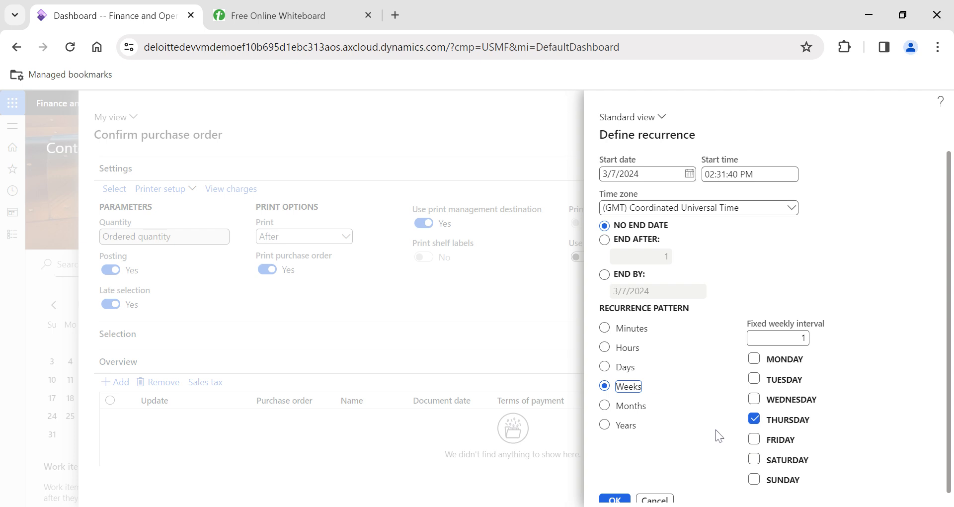
click(606, 367)
click(606, 405)
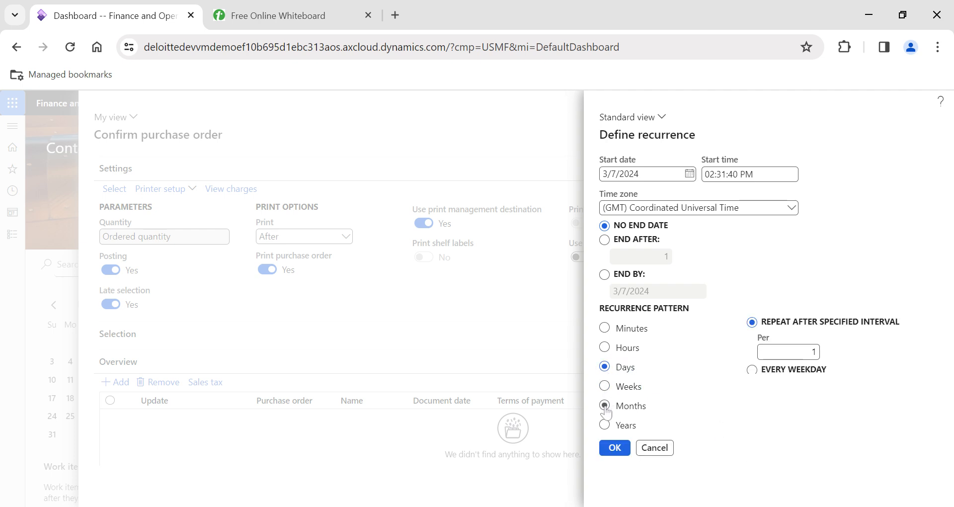
scroll(796, 384, down, 1)
scroll(797, 385, up, 1)
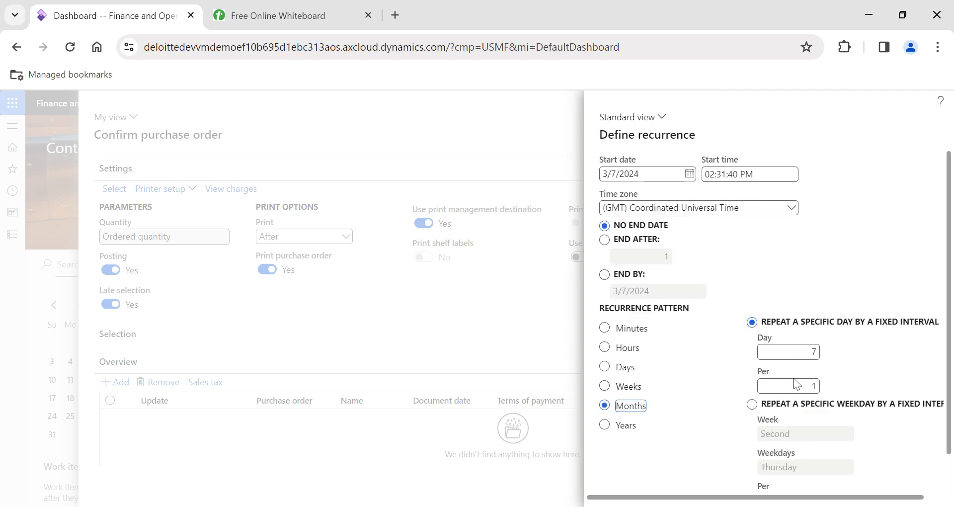
Set the recurrence pattern to Minutes with a count of 1 and accept the recurrence.
click(604, 328)
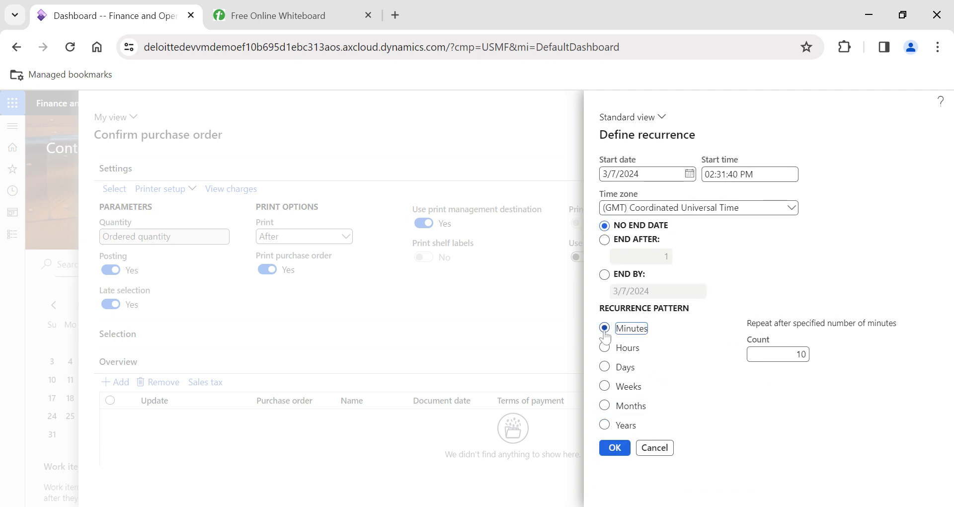
click(751, 355)
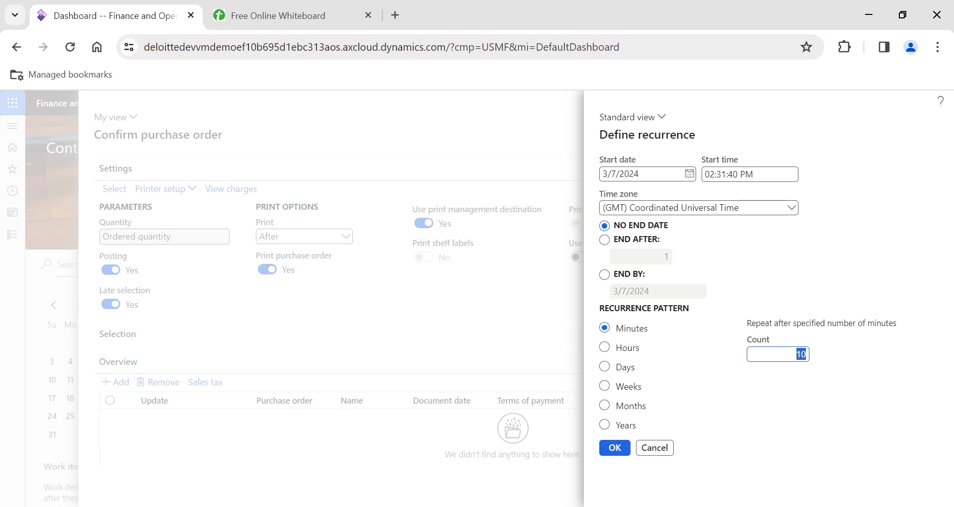
text(1)
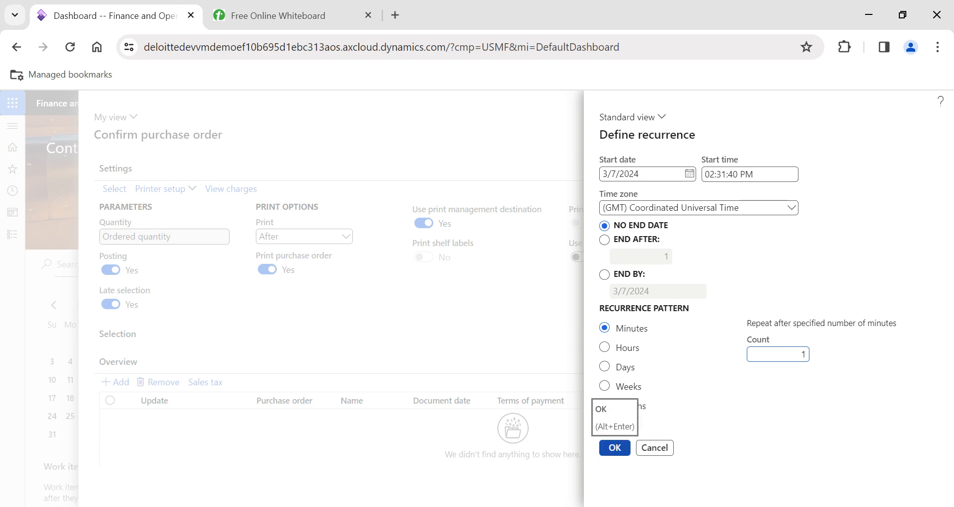
click(615, 448)
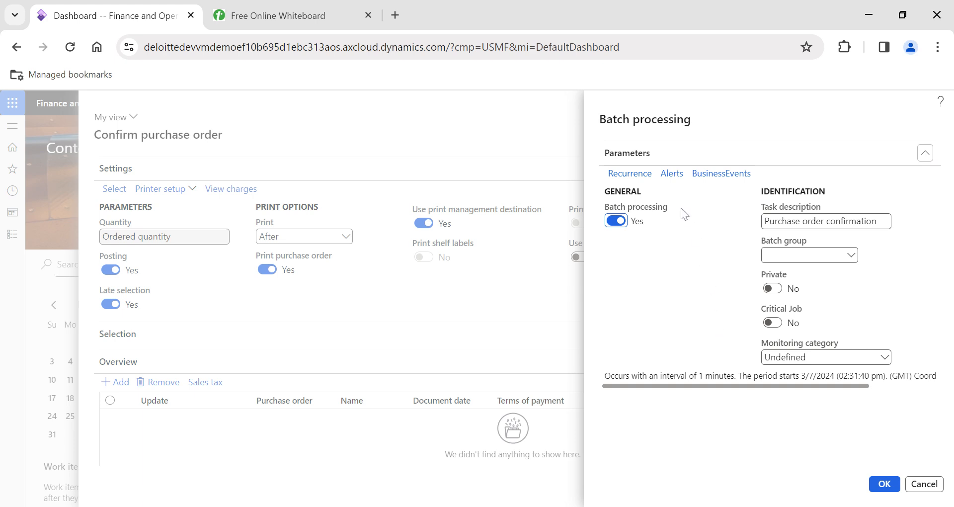
Review the batch job alerts and switch the Started and Ended business events on and back off.
click(673, 174)
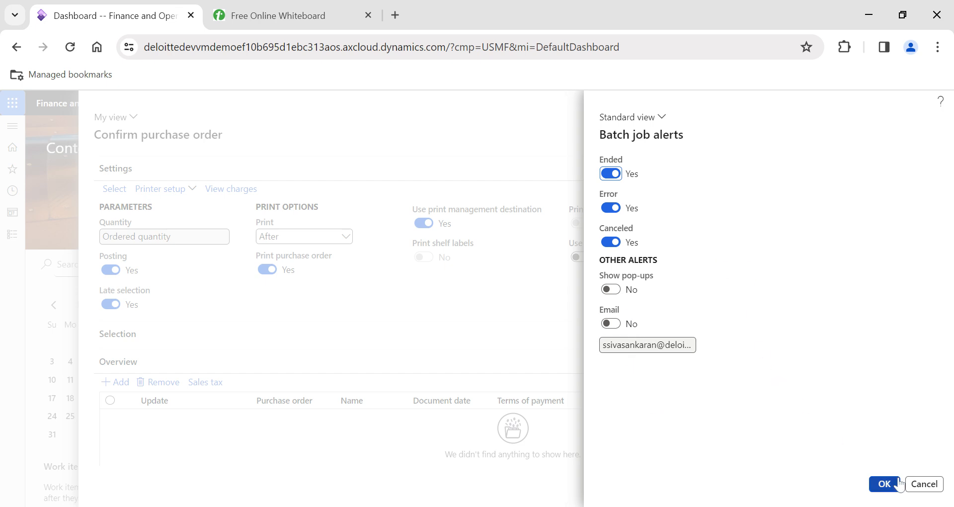
click(889, 490)
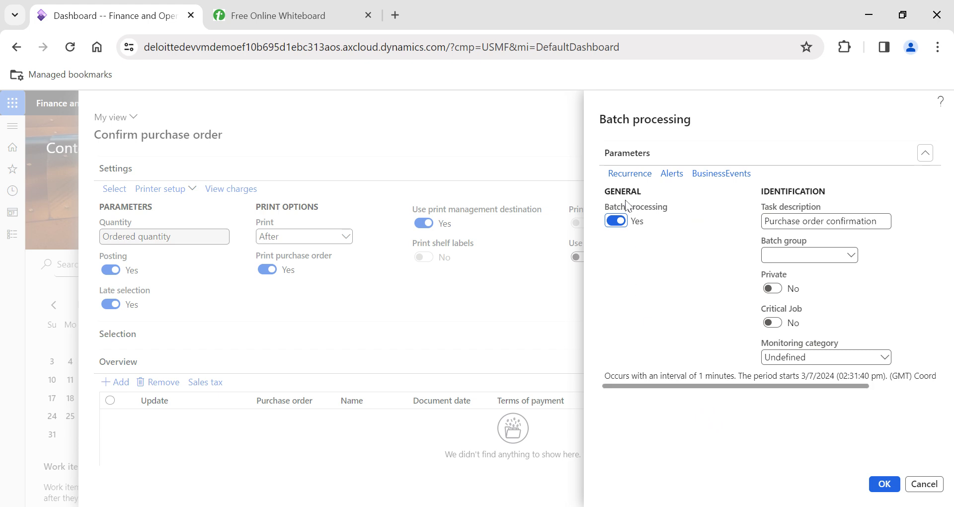
click(710, 177)
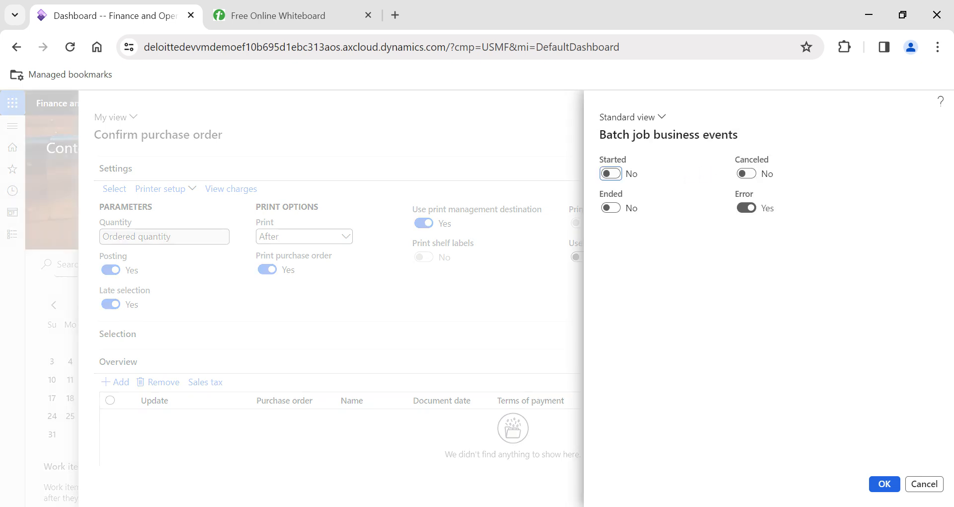
click(612, 174)
click(611, 208)
click(611, 174)
click(611, 207)
click(885, 484)
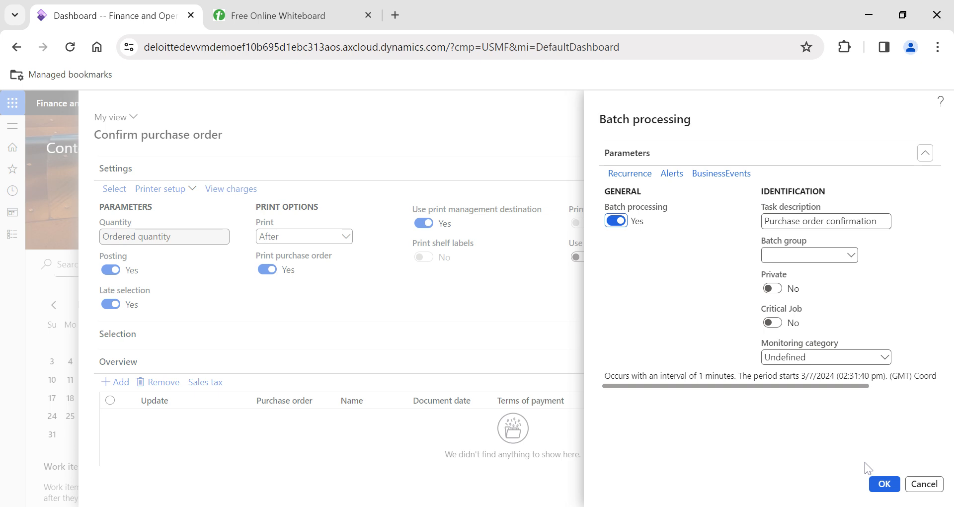
Accept the batch processing settings and submit the purchase order confirmation, proceeding despite the print management destination prompt.
click(884, 483)
scroll(533, 338, down, 1)
scroll(534, 339, up, 1)
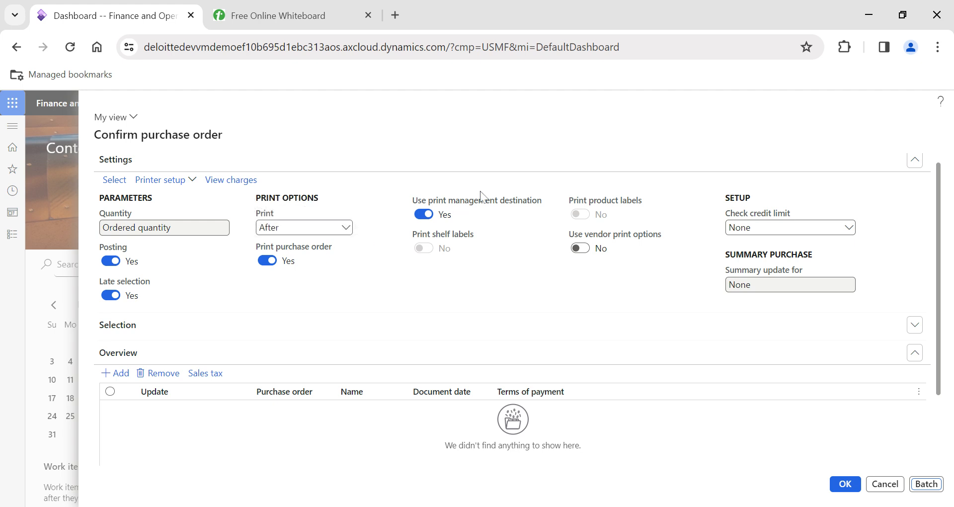
mouse_move(455, 209)
click(851, 488)
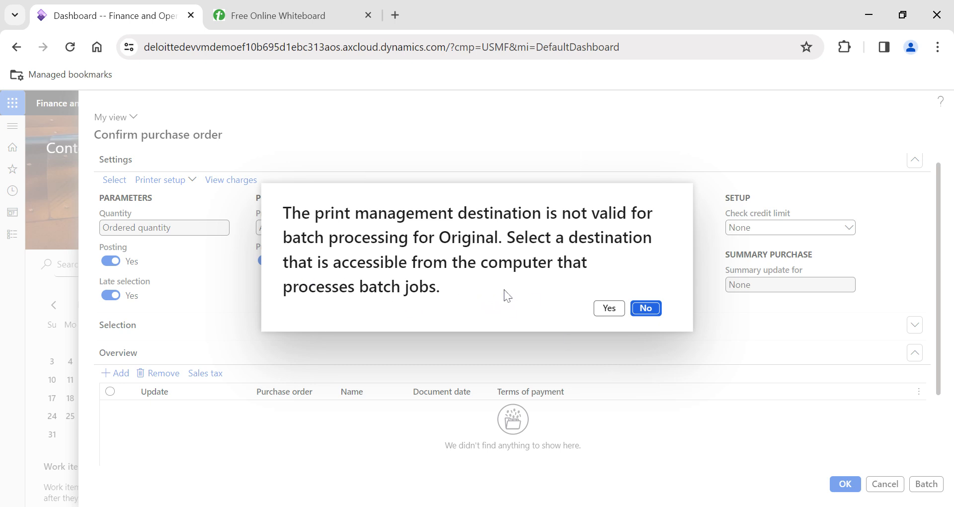
click(609, 309)
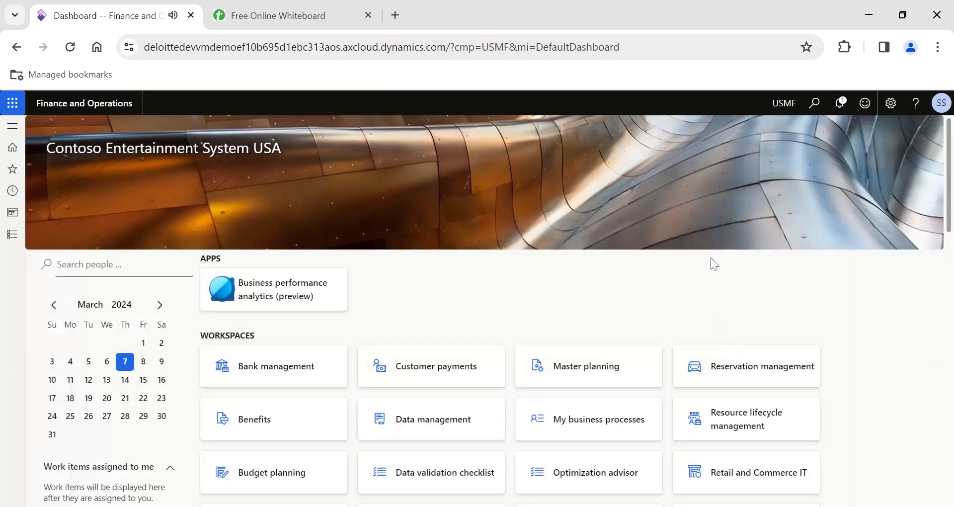
Check the latest purchase order confirmation notification in the Action center and close the notification list.
click(839, 103)
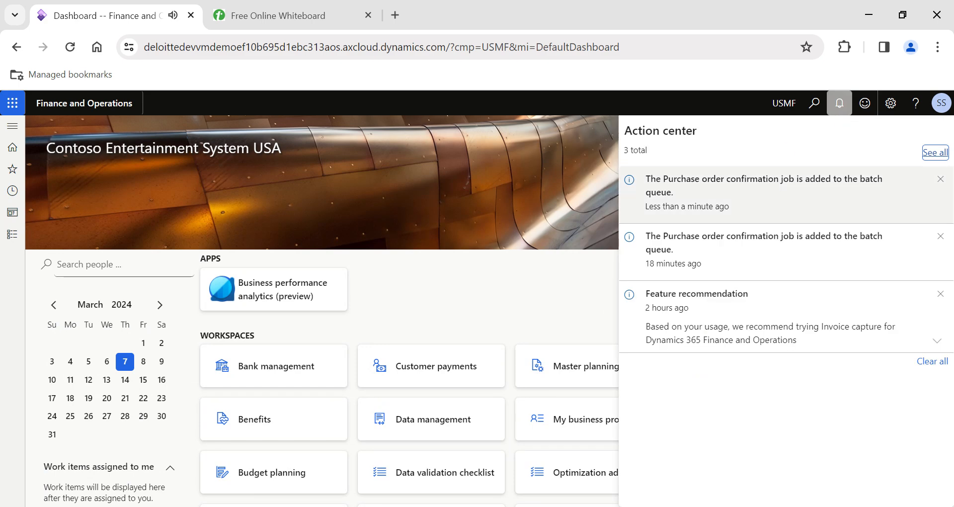
drag(647, 178, 679, 193)
click(517, 233)
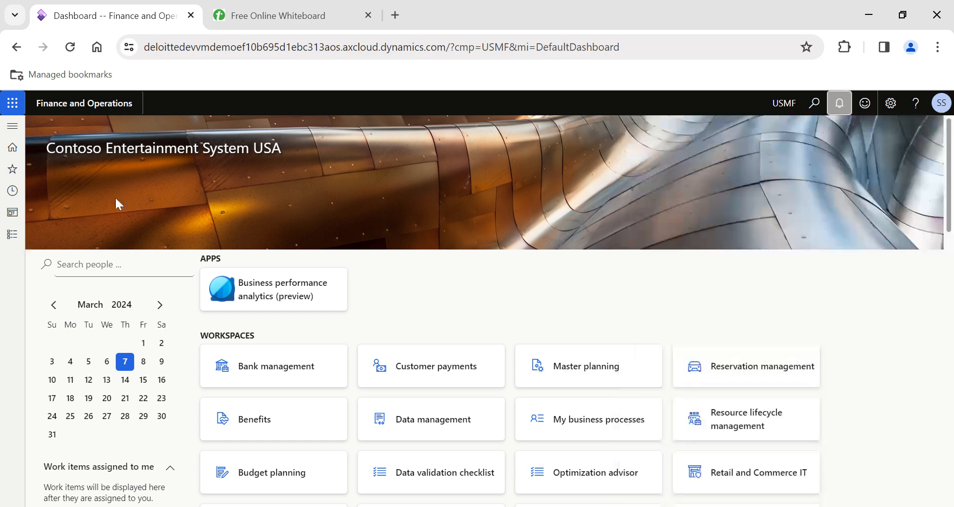
Open the list of all purchase orders and start a new purchase order for the vendor Acme Office Supplies.
click(12, 235)
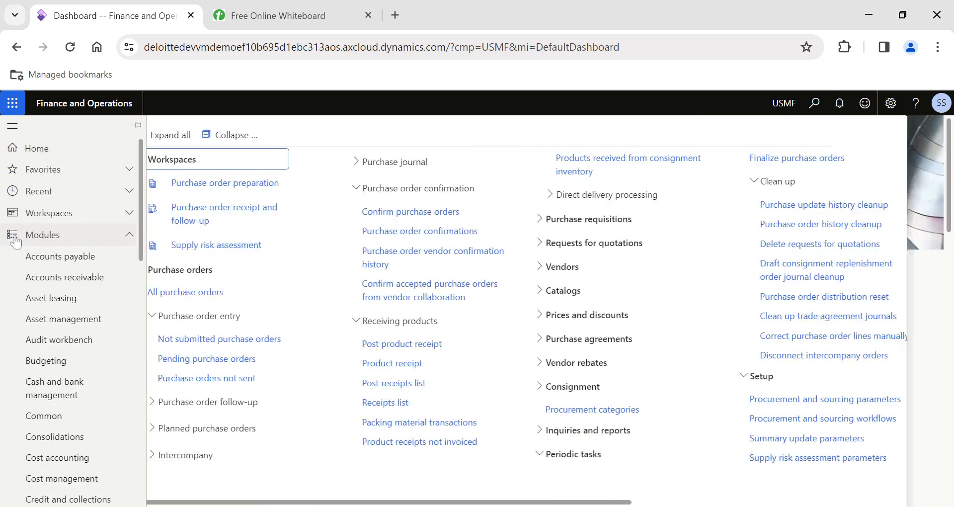
click(208, 297)
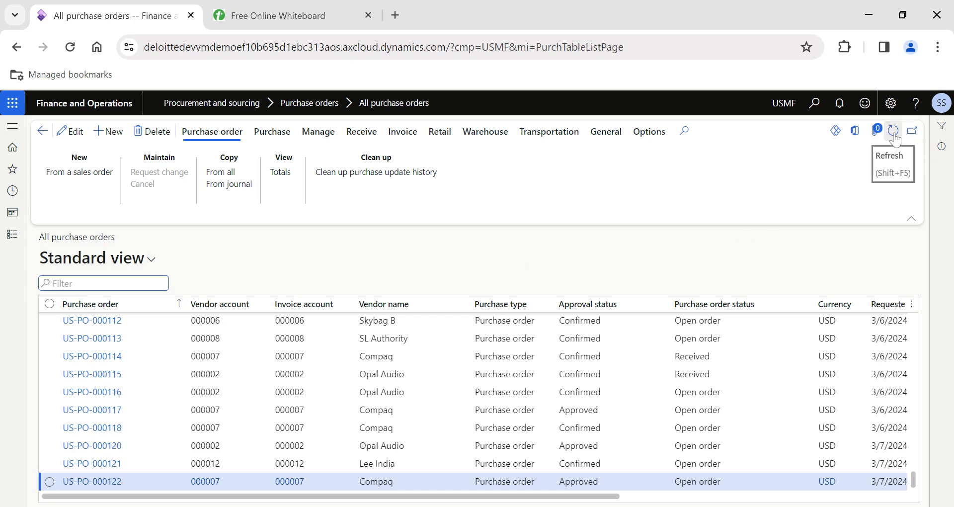
click(113, 131)
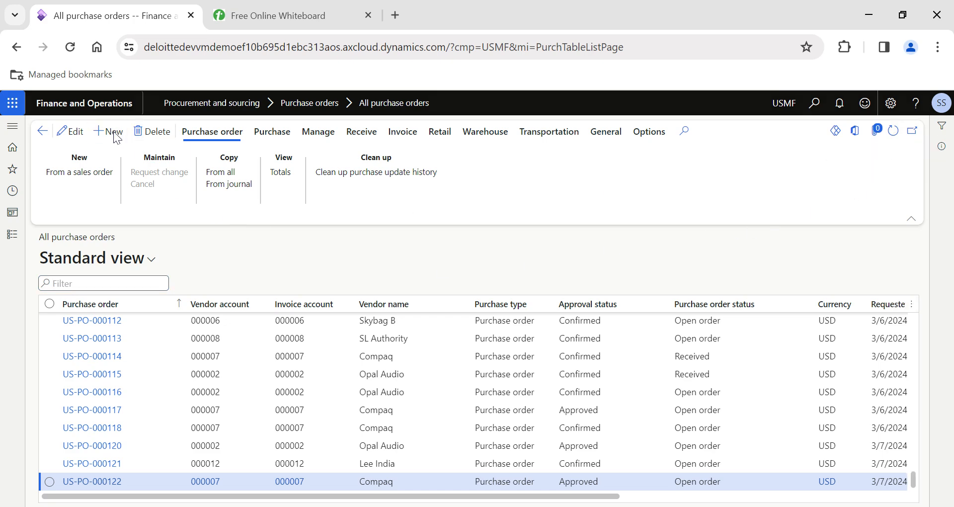
click(694, 241)
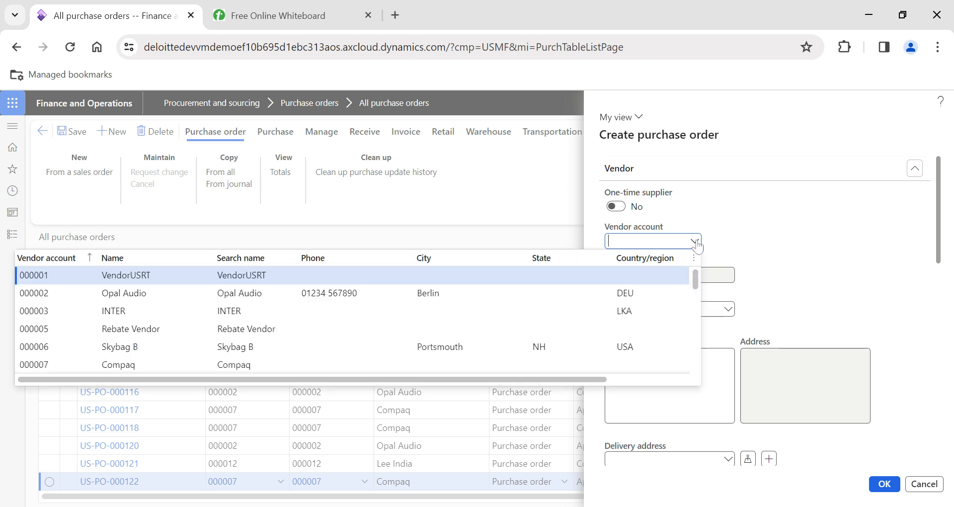
scroll(348, 318, down, 5)
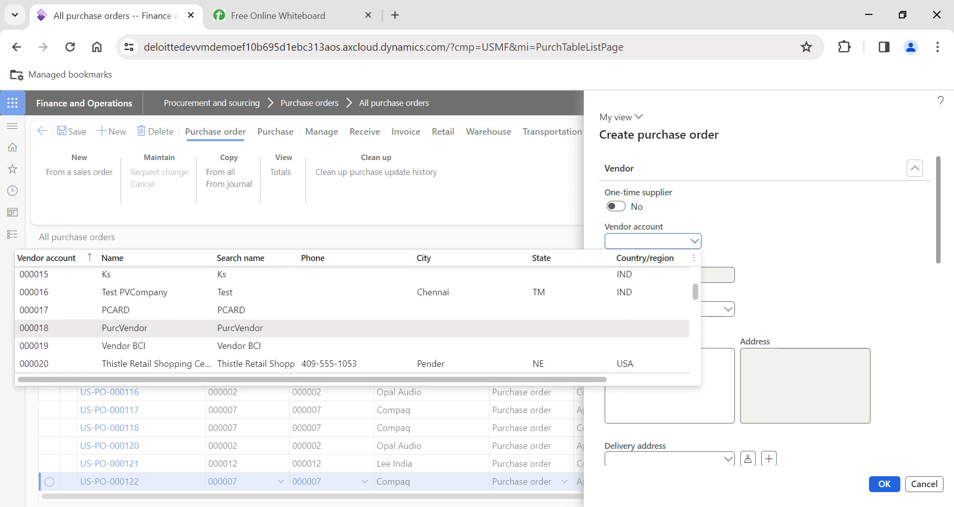
scroll(348, 318, down, 2)
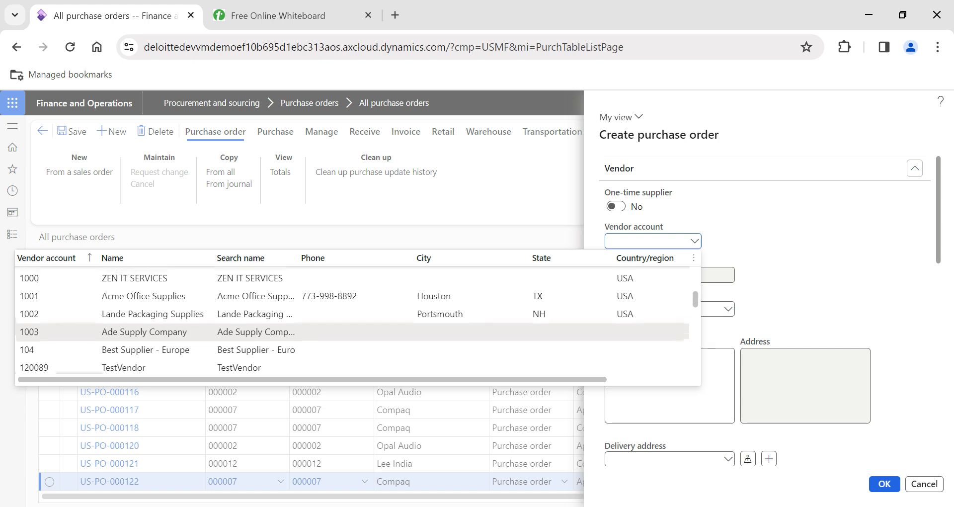
click(348, 296)
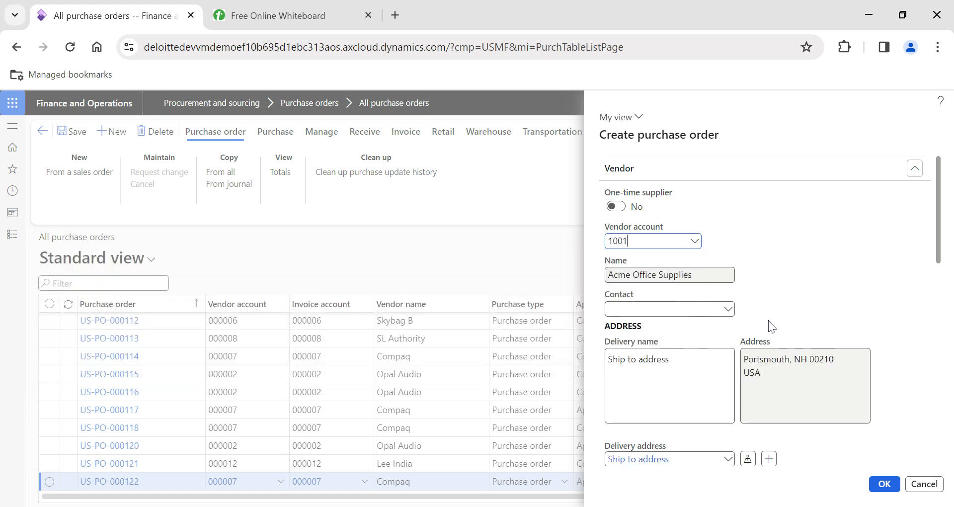
Set the new purchase order's site to 2, warehouse to 21 and pool to 02, and create the order.
scroll(771, 325, down, 3)
scroll(769, 321, down, 2)
click(781, 352)
text(2)
key(Tab)
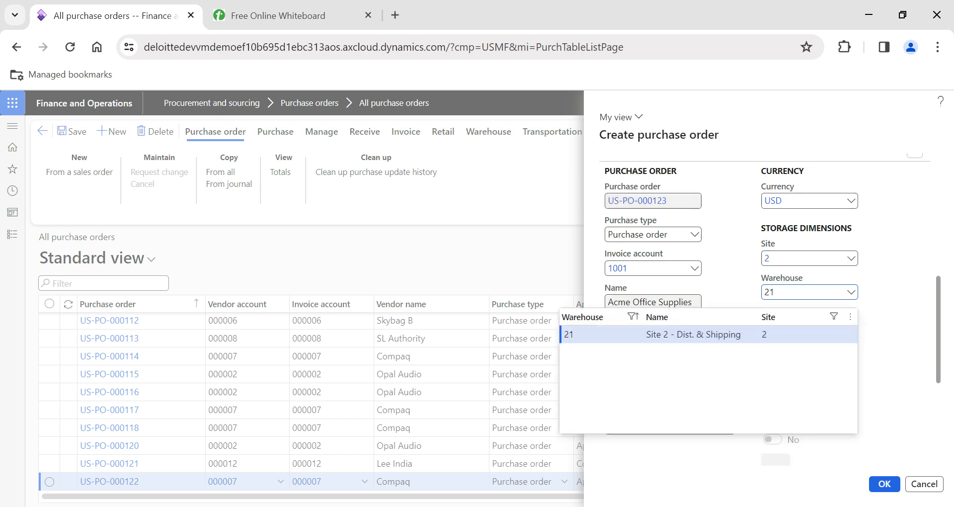
click(755, 314)
scroll(780, 347, down, 5)
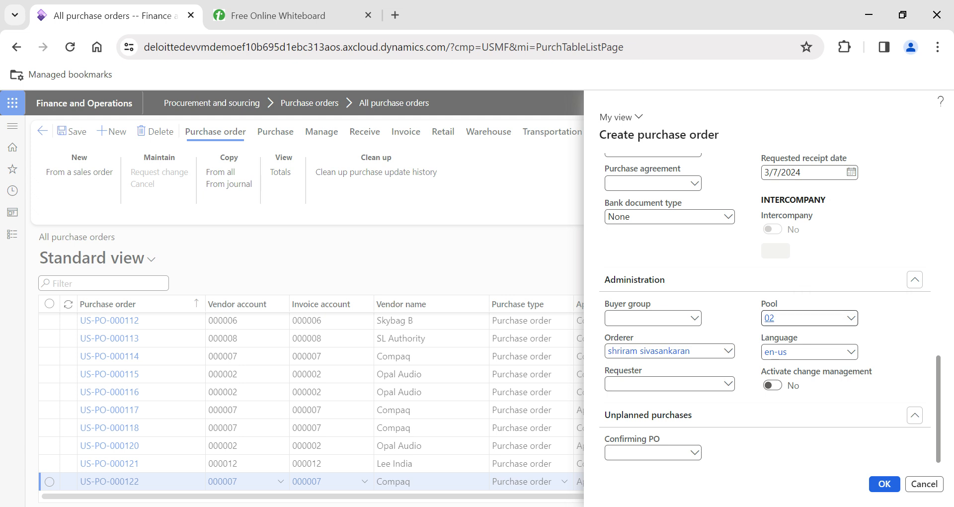
click(886, 484)
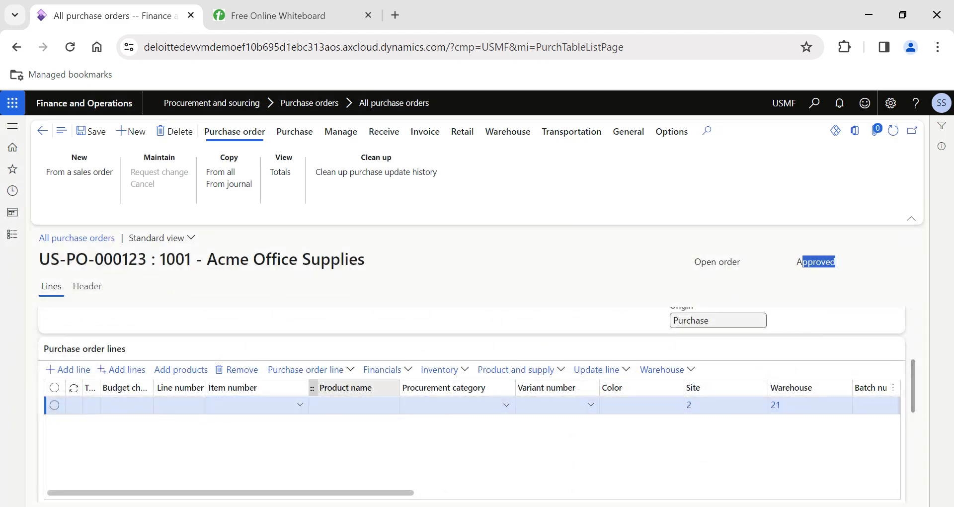
Fill the first order line with item 1000 and quantity 10, then save the purchase order and return to the order list.
click(300, 411)
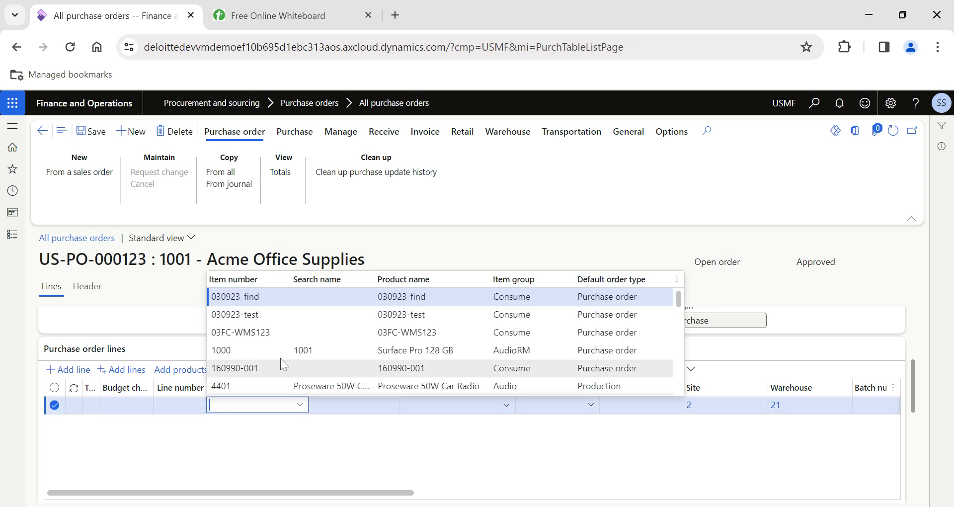
click(348, 350)
scroll(349, 454, right, 10)
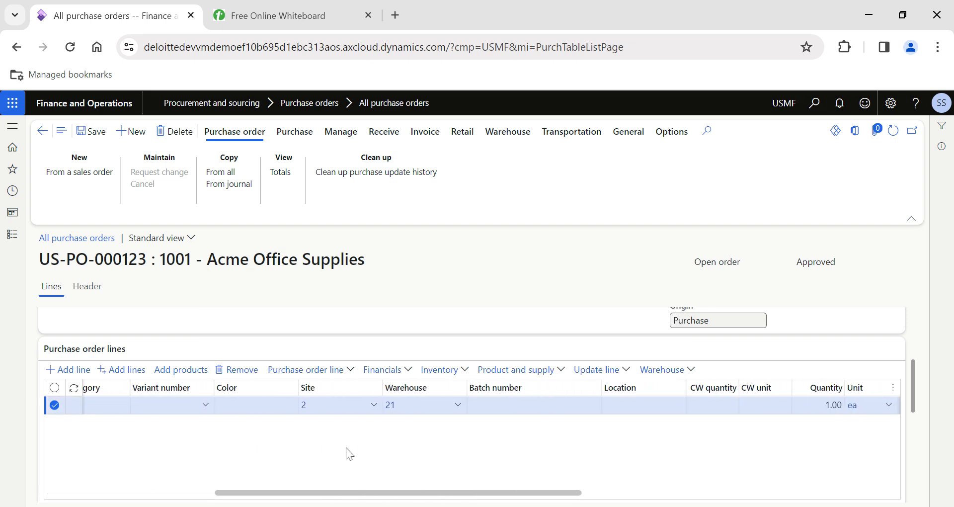
click(519, 405)
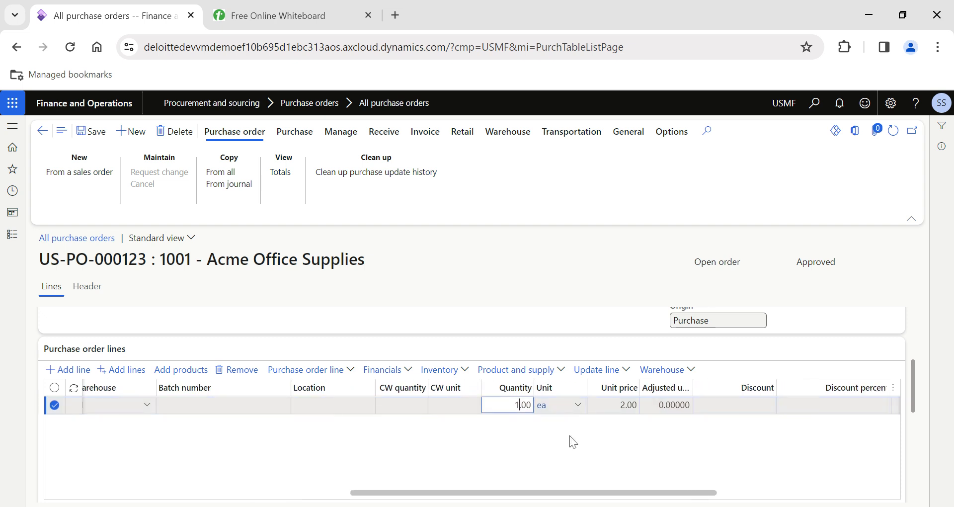
text(0)
key(Tab)
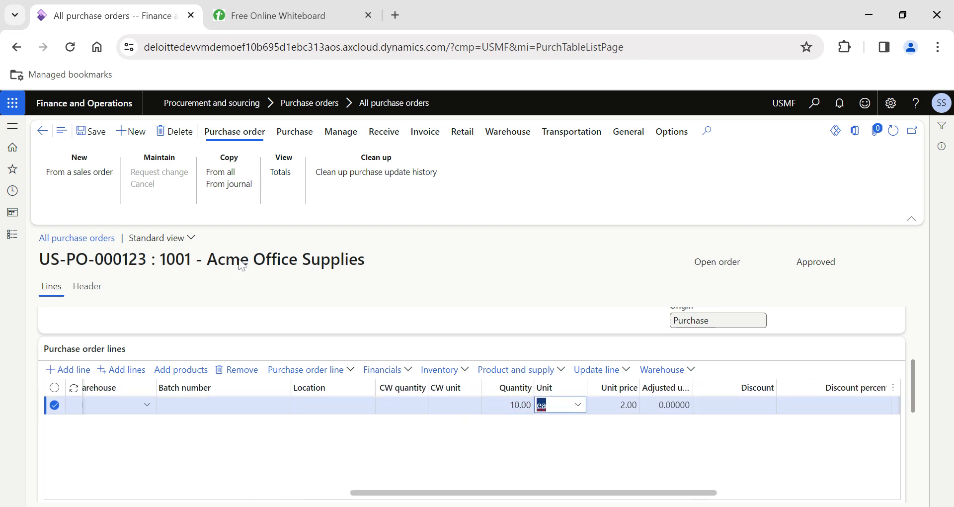
click(93, 133)
click(43, 131)
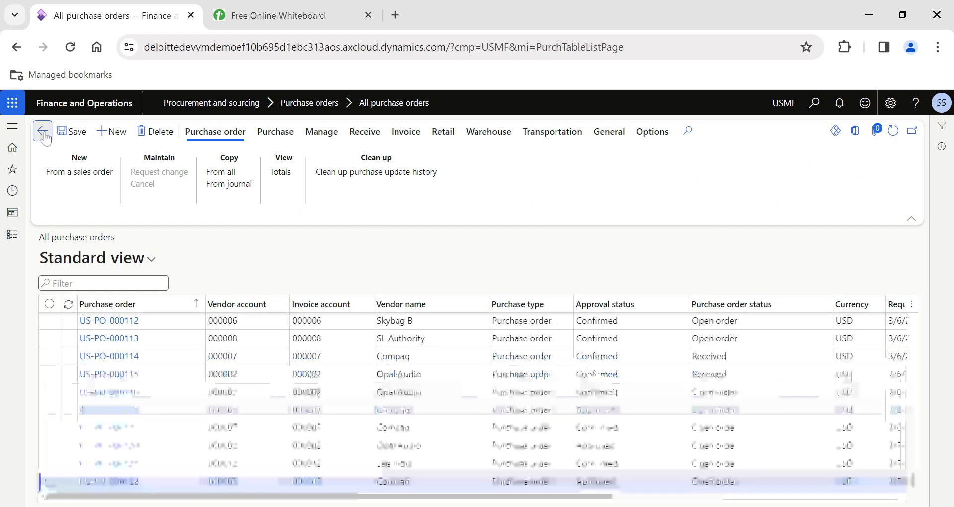
Filter the purchase order list by the new order's number, copied from its row.
click(149, 483)
key(ctrl+c)
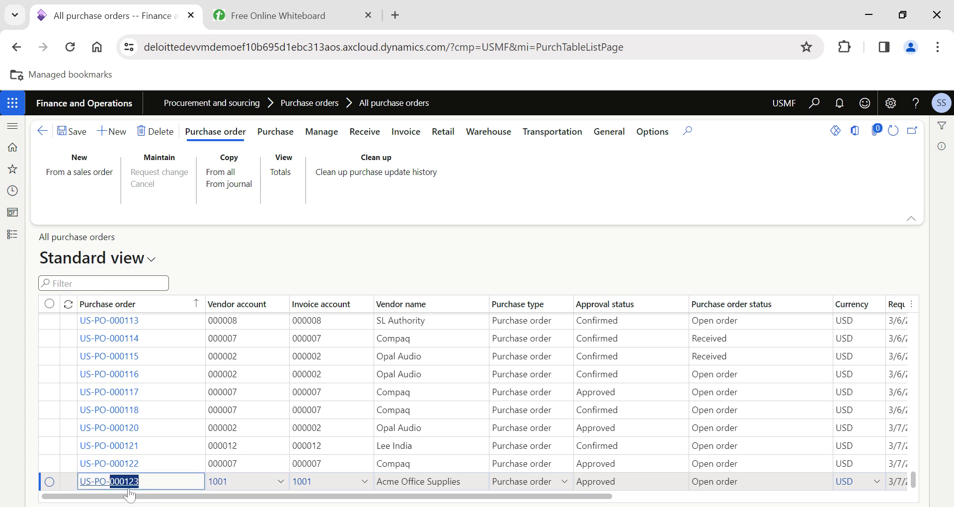
click(179, 308)
click(181, 312)
key(ctrl+v)
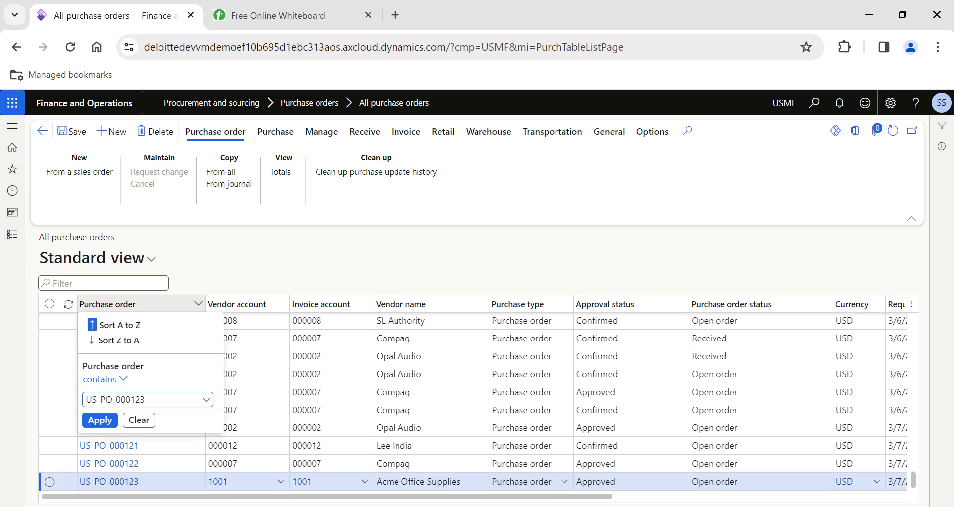
click(100, 420)
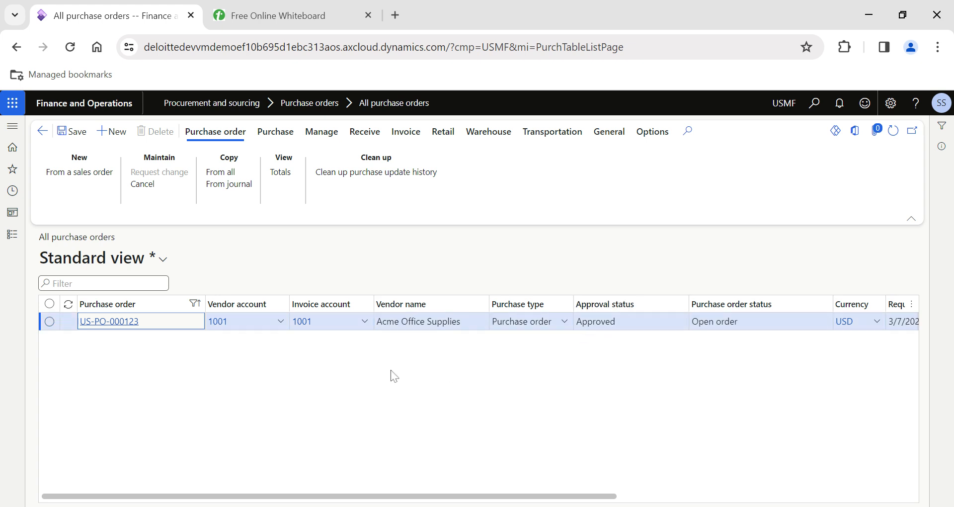
Duplicate the purchase orders browser tab and open the System administration Batch jobs inquiry in the copy.
right_click(119, 26)
click(143, 99)
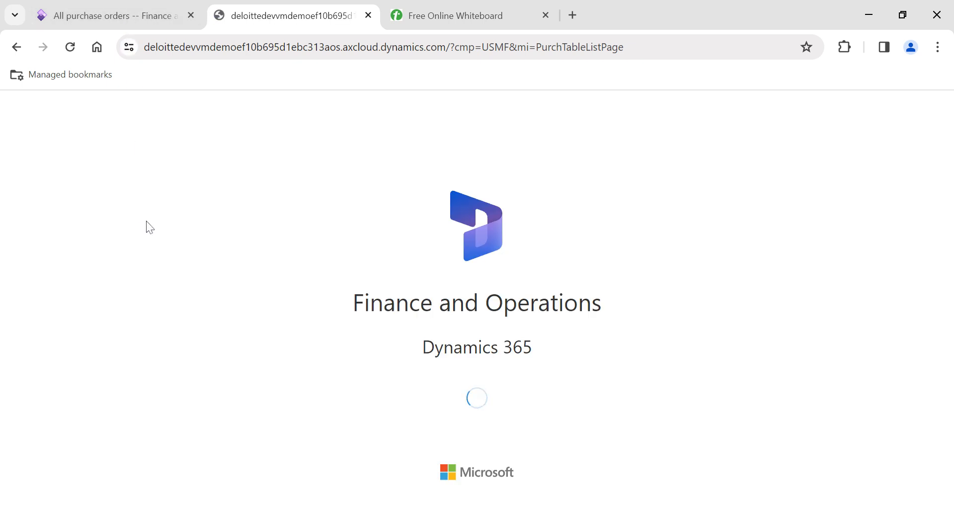
click(15, 238)
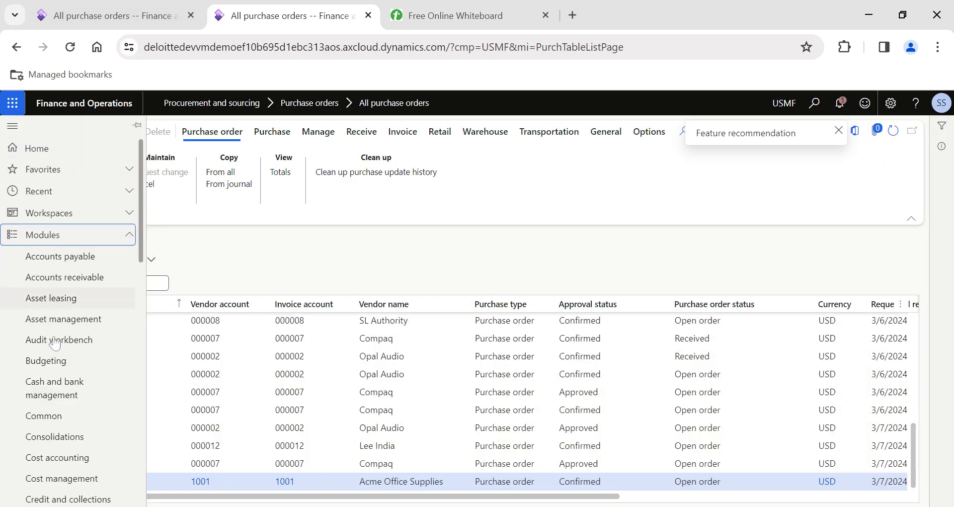
scroll(54, 415, down, 10)
scroll(54, 414, down, 5)
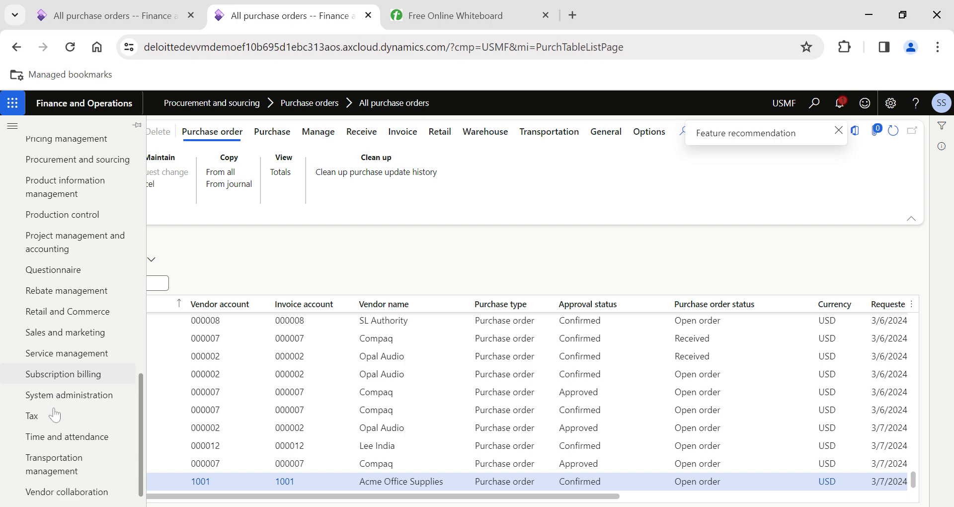
click(68, 385)
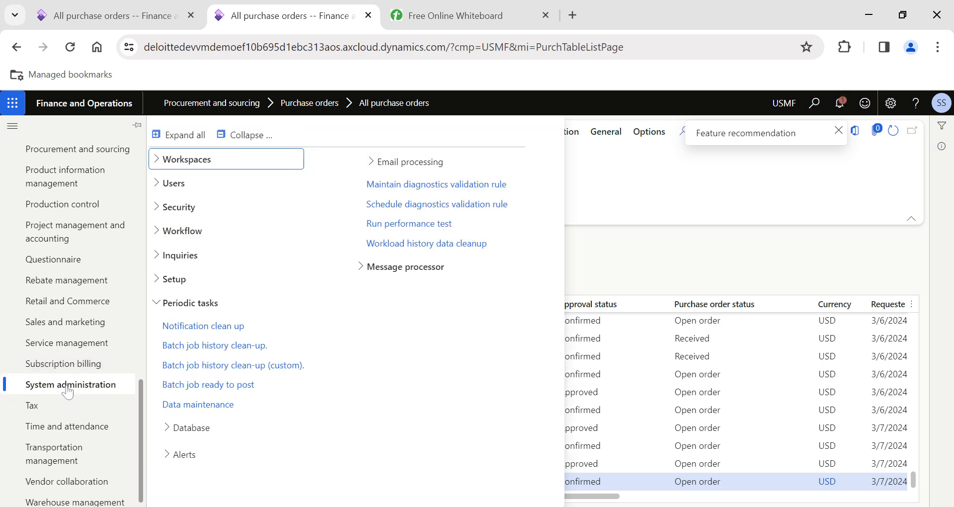
click(180, 183)
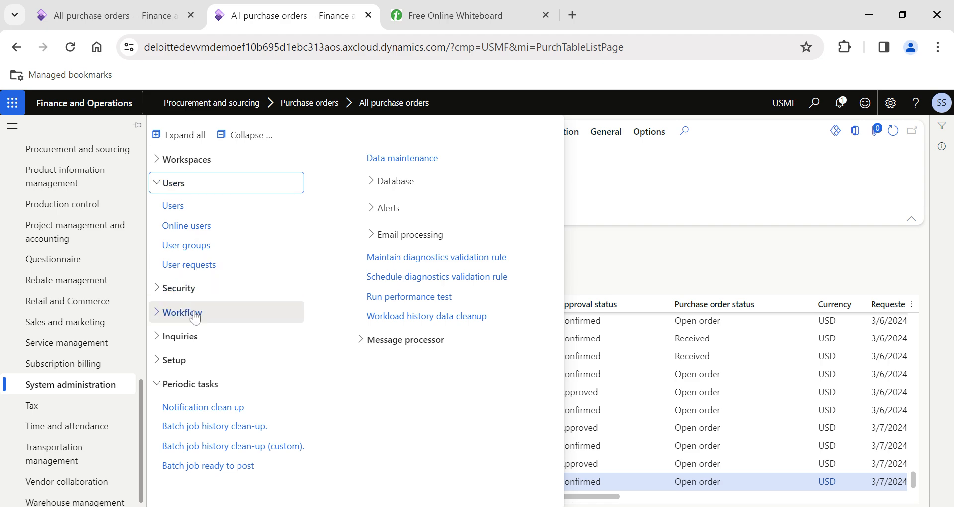
click(182, 336)
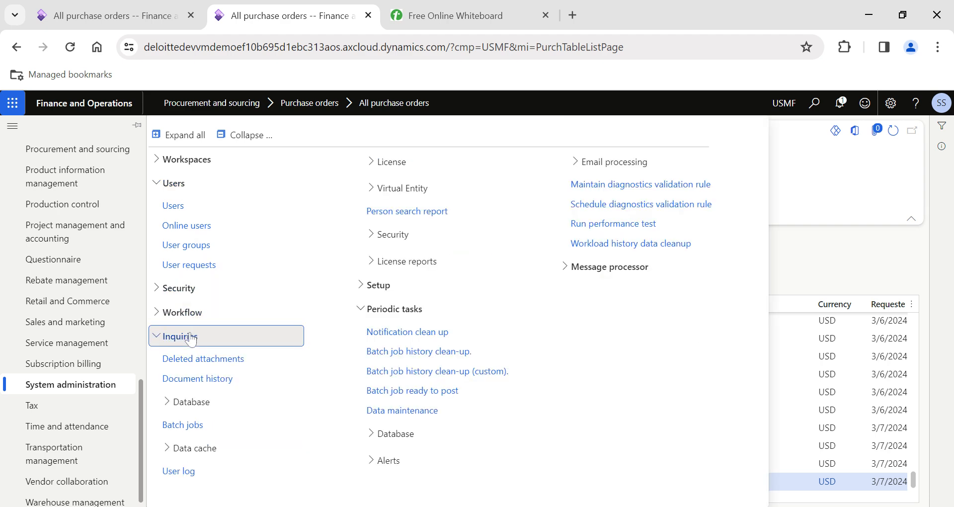
click(182, 425)
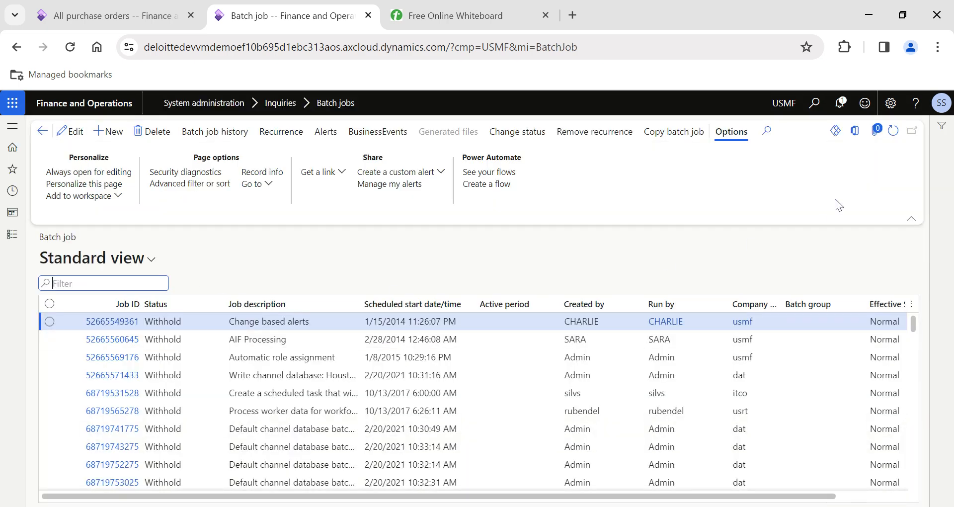
Filter the batch jobs by the creator's user ID and refresh the list to check the purchase order confirmation jobs' status and scheduled start.
click(591, 304)
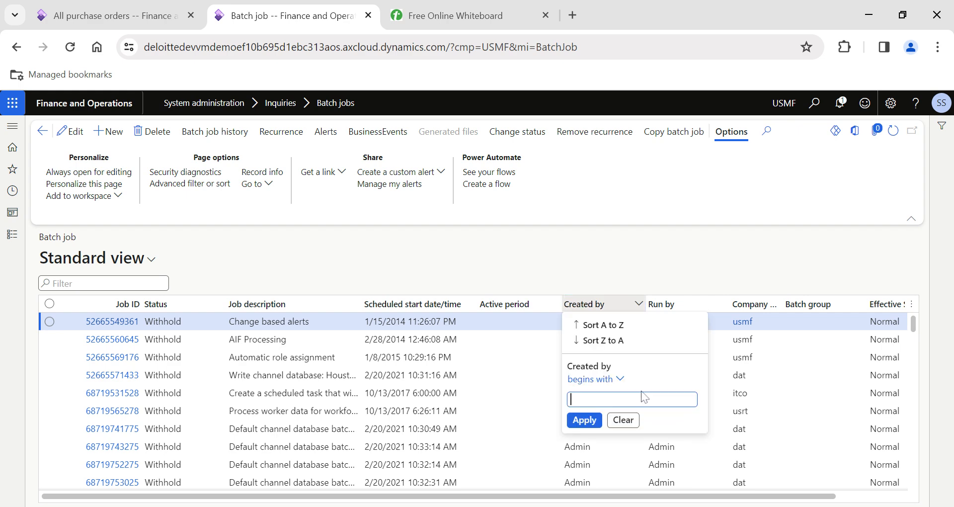
key(Return)
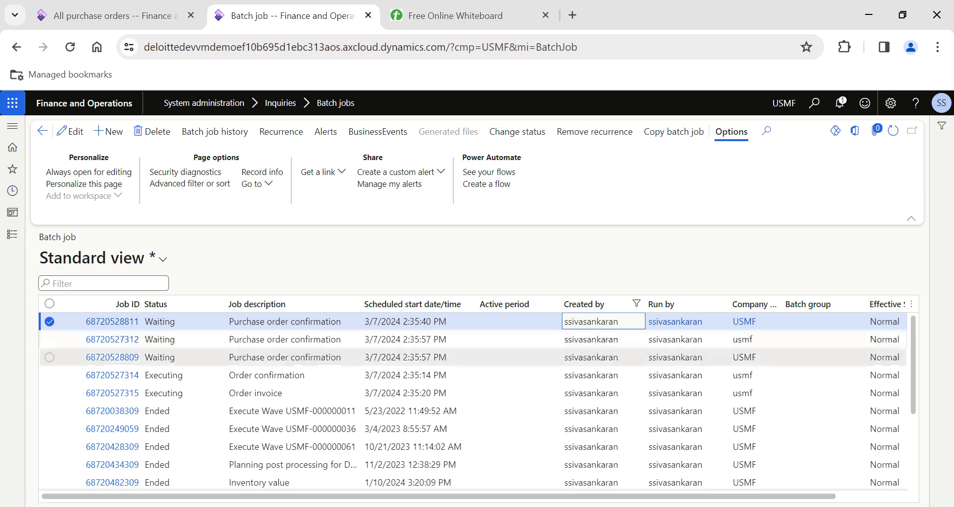
click(484, 357)
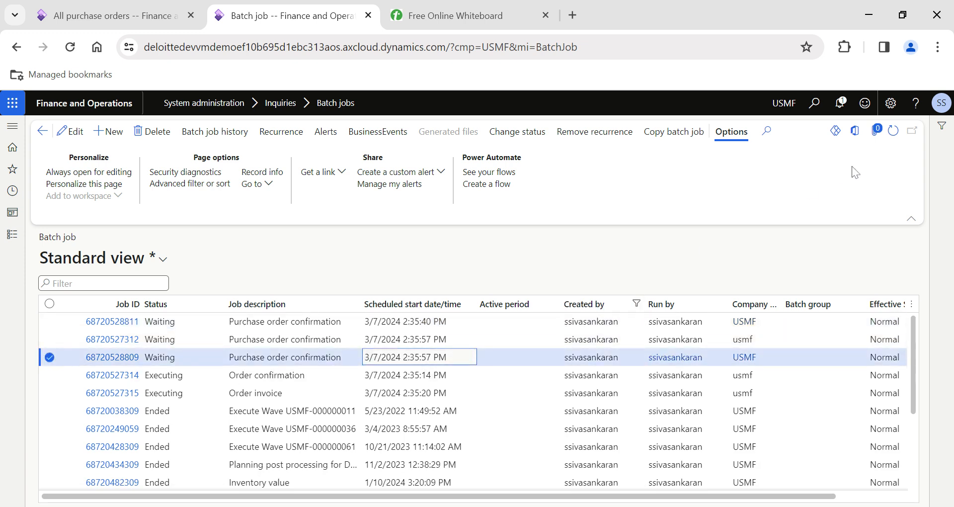
click(894, 130)
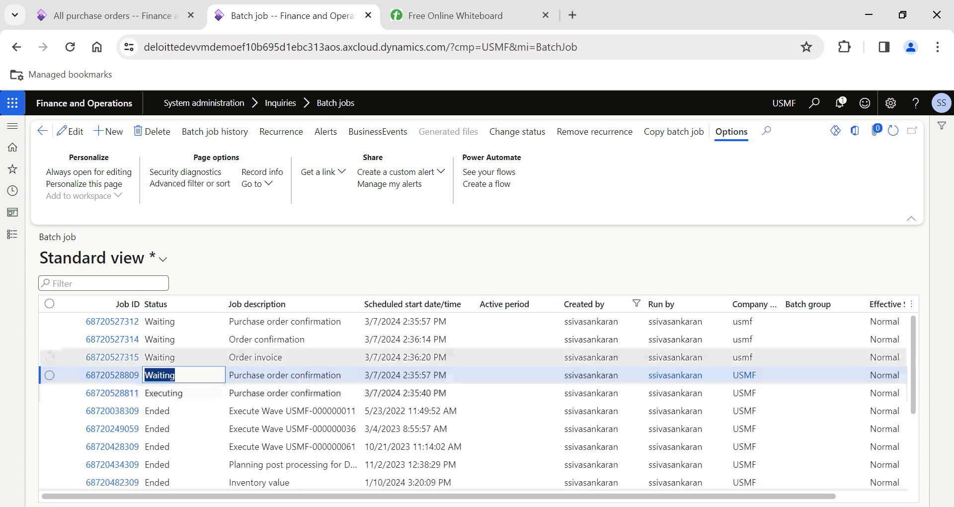
click(405, 339)
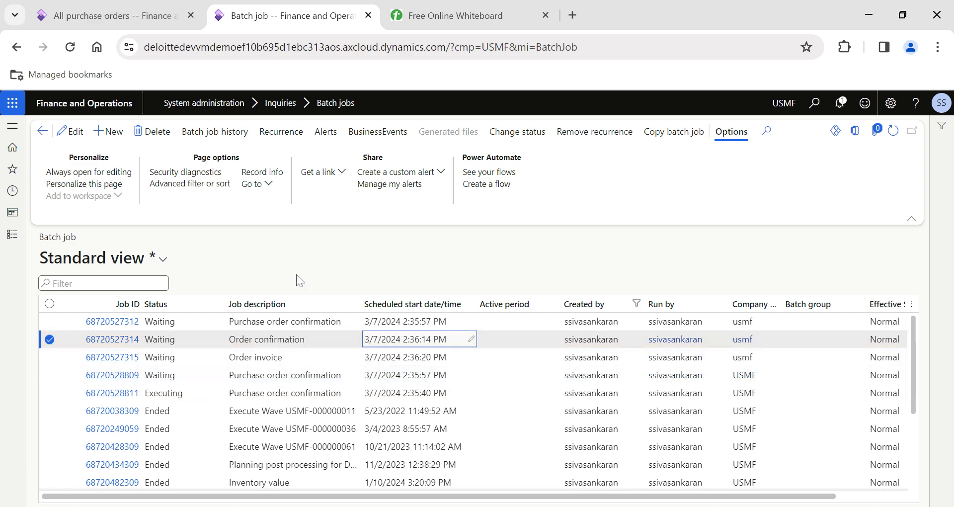
Return to the filtered purchase order list, refresh it, and check the order's approval status and whether its Confirm action is available.
click(113, 15)
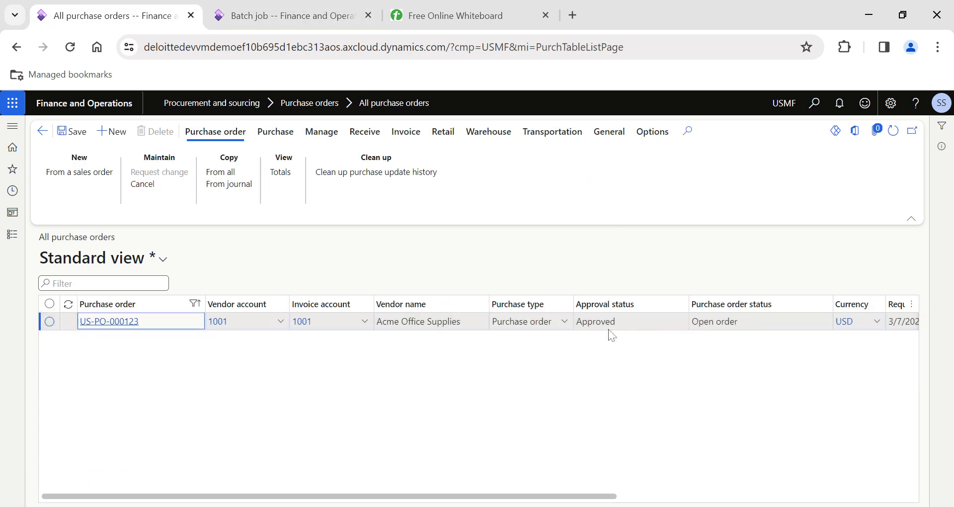
click(897, 138)
click(896, 139)
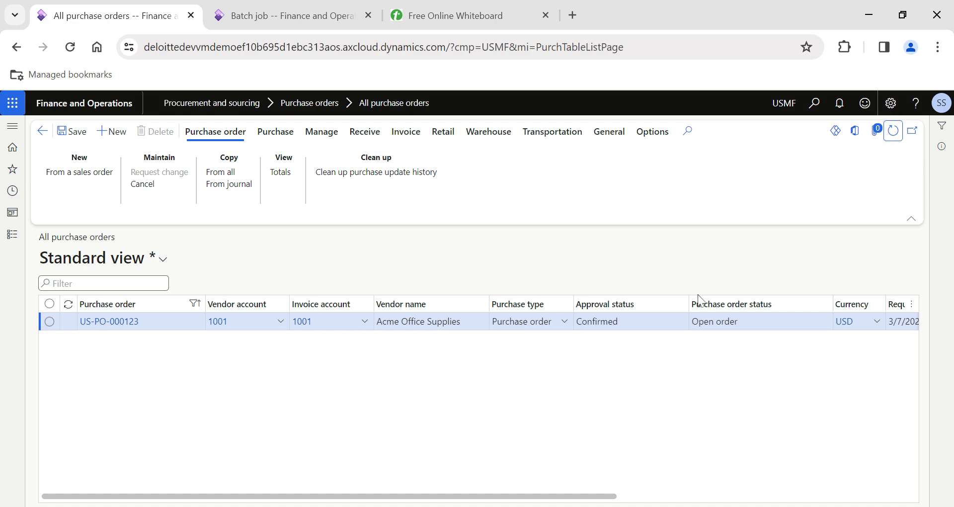
click(623, 332)
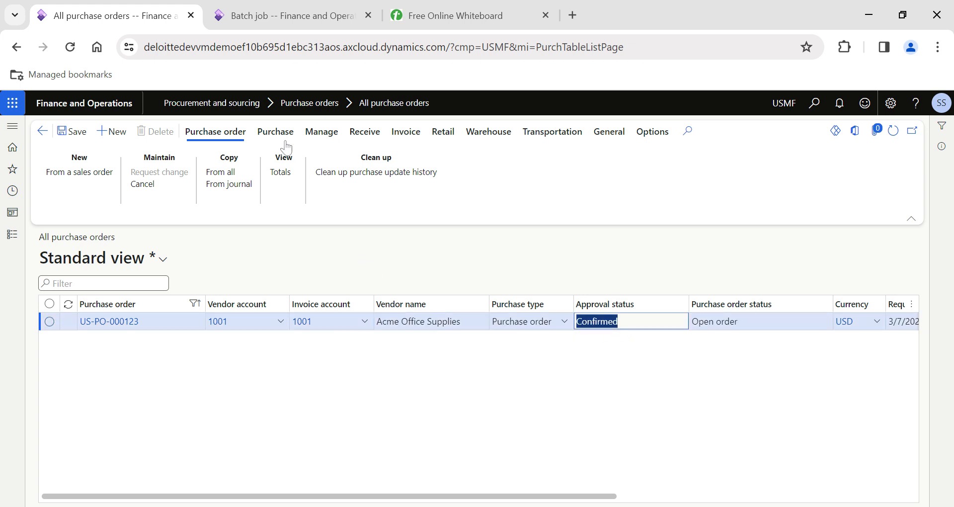
click(277, 135)
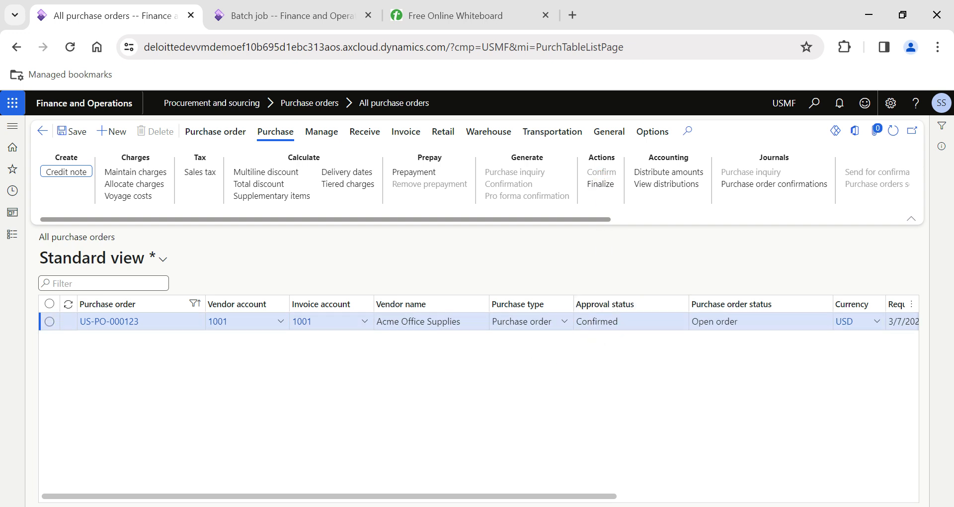
Switch to the online whiteboard listing the batch job topics.
click(444, 15)
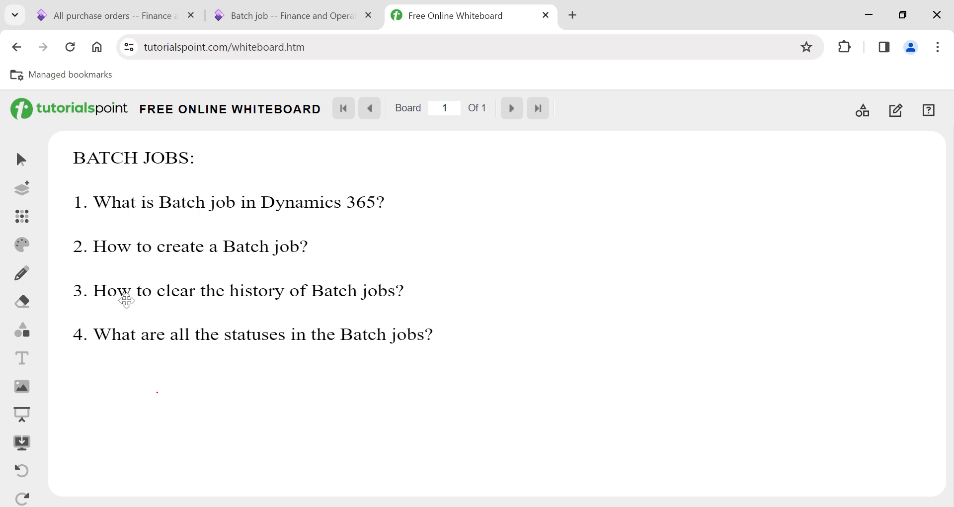
Return to the Batch jobs list and clear its Created by filter.
click(273, 23)
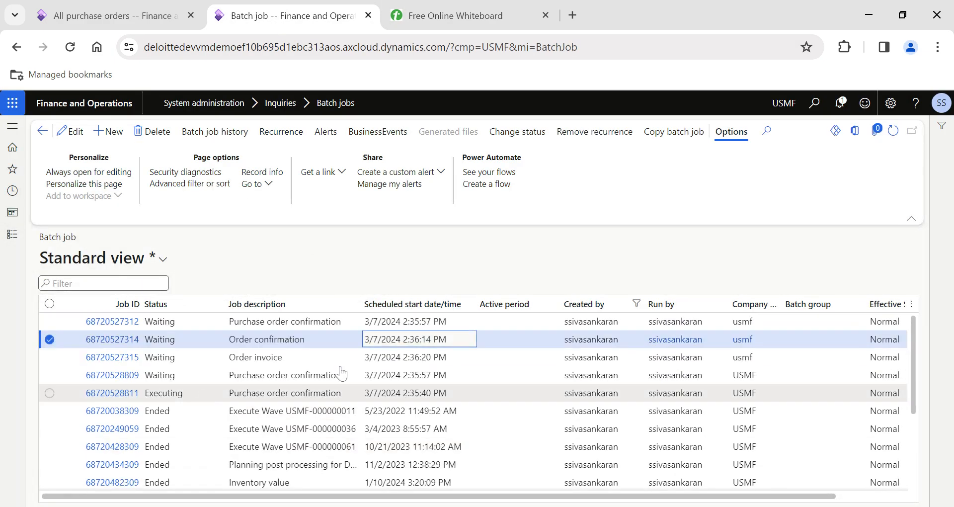
click(626, 308)
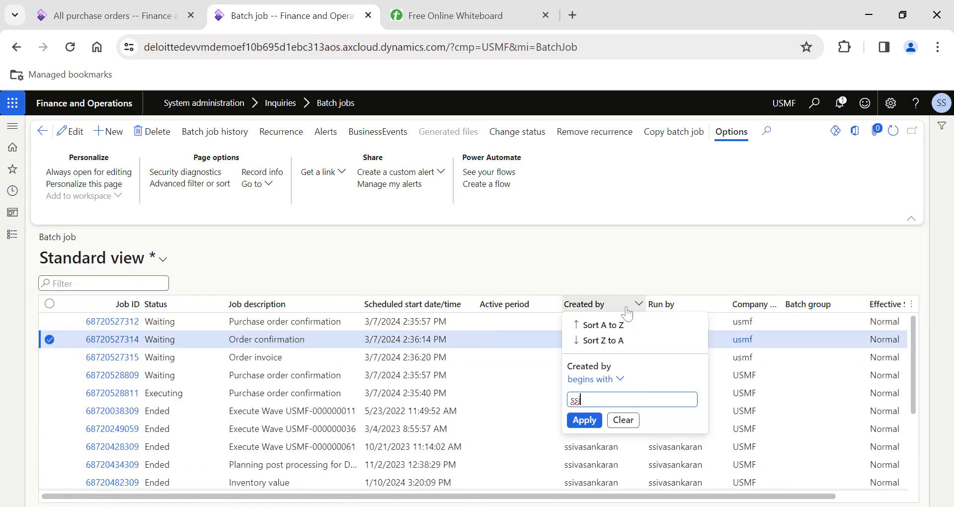
click(625, 421)
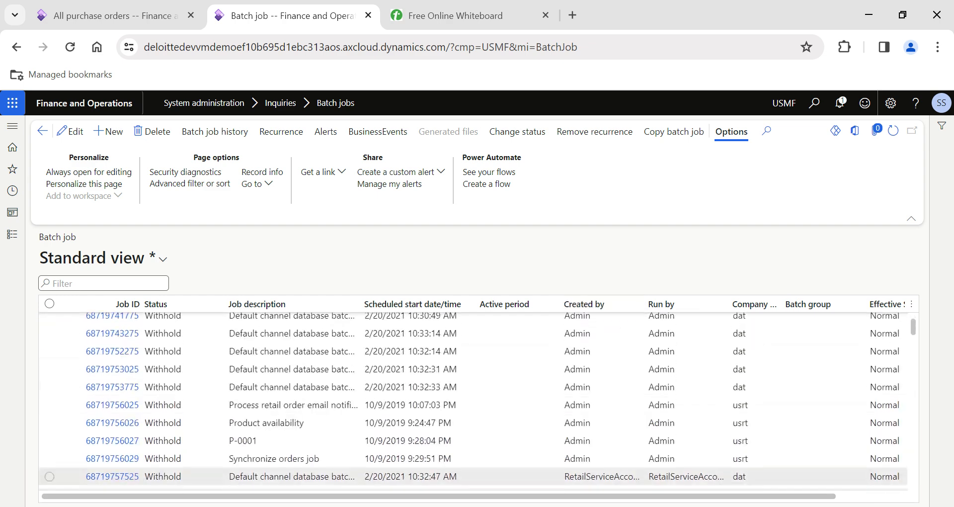
Filter Created by again for the creator's user ID and check when the purchase order confirmation jobs run next.
click(612, 309)
text(s)
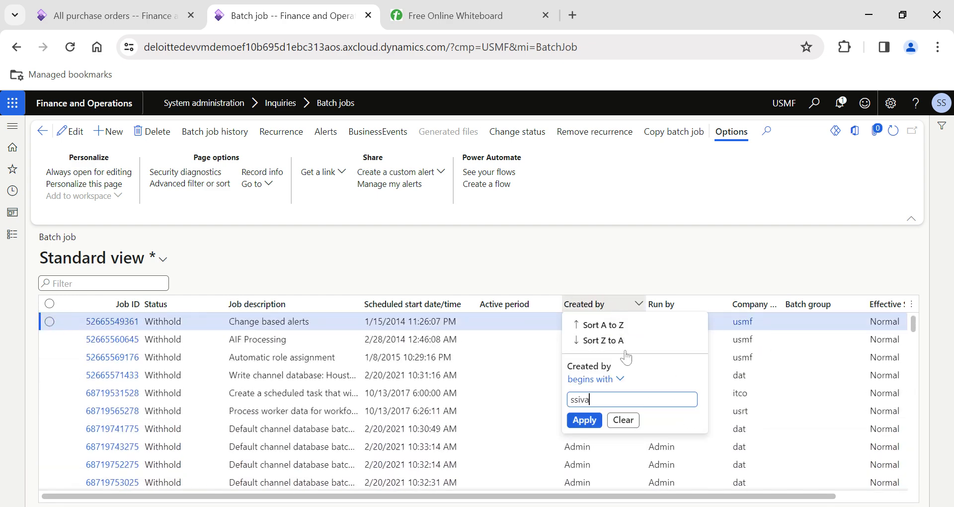
text(siva)
key(Return)
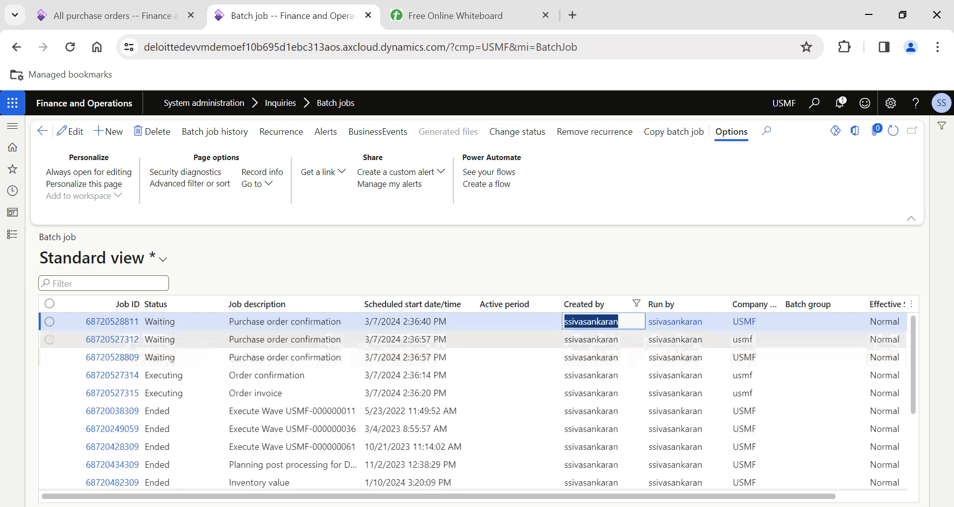
click(293, 339)
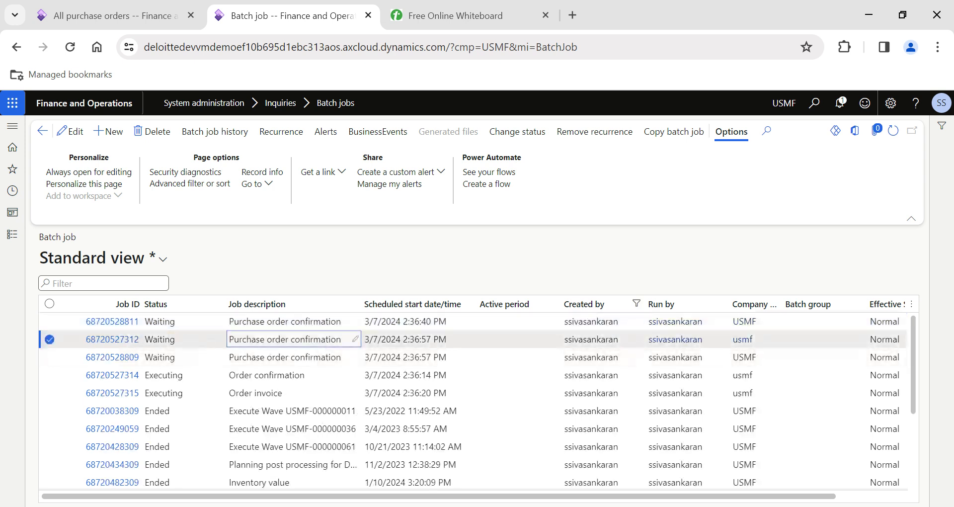
click(303, 358)
click(418, 340)
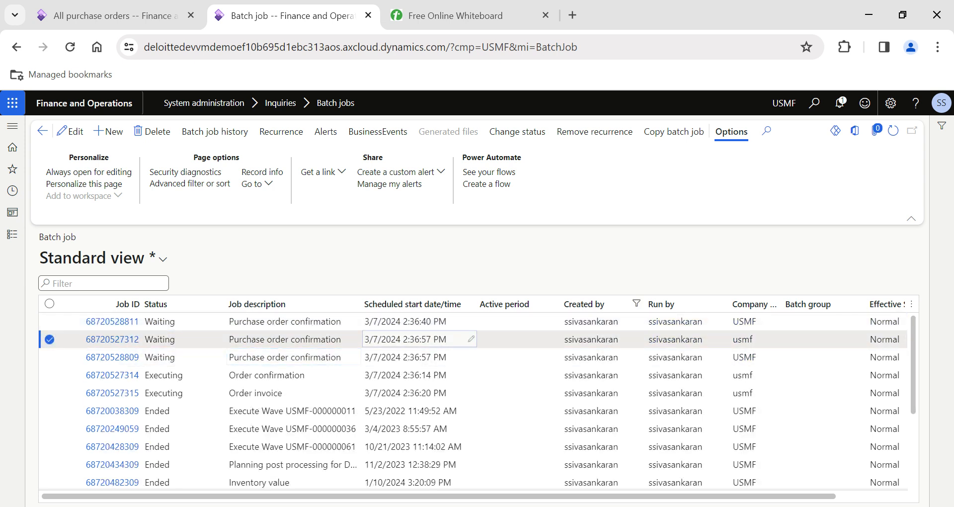
Clear the Created by filter and open the System administration periodic task Batch job history clean-up (custom).
click(622, 304)
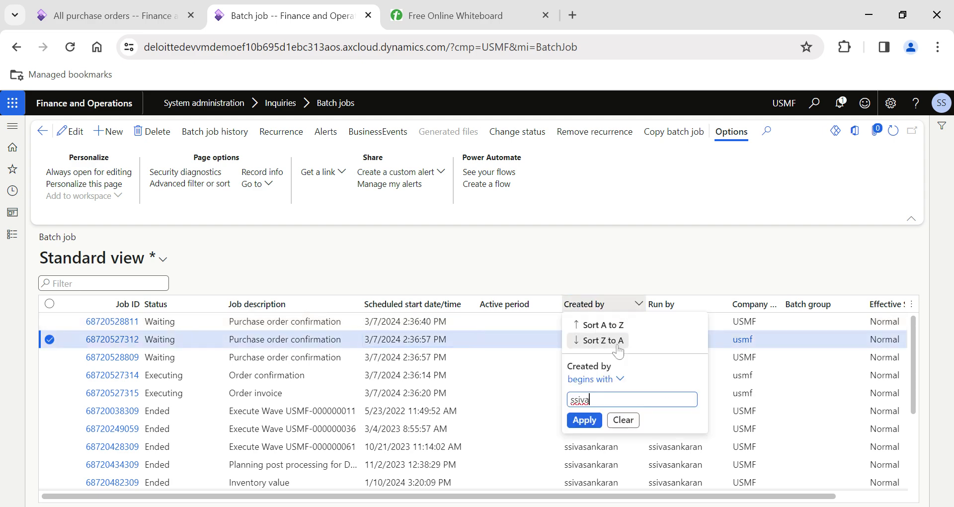
click(622, 421)
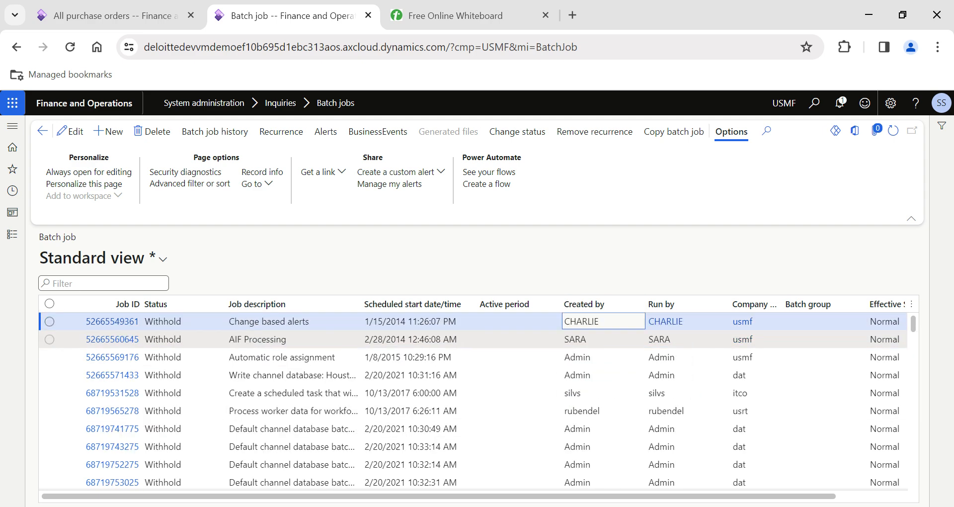
click(23, 240)
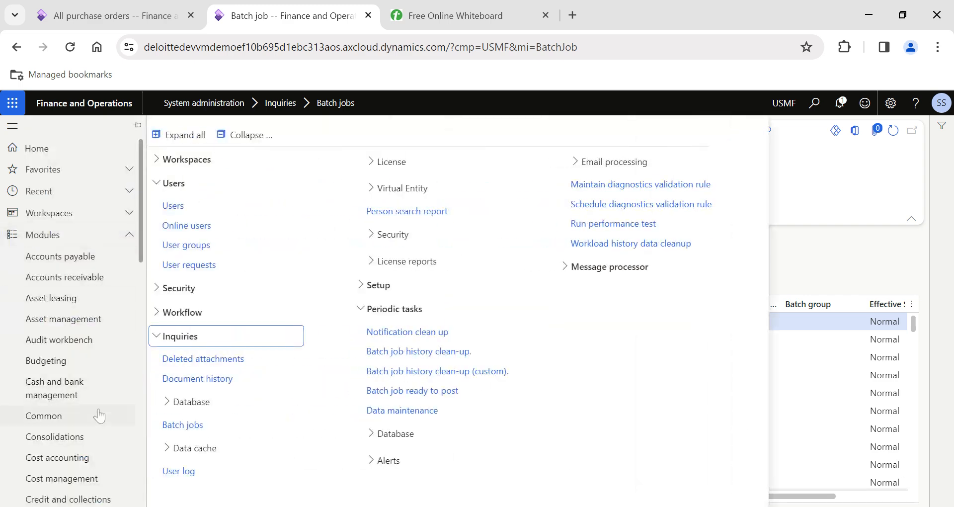
scroll(99, 415, down, 5)
scroll(100, 415, down, 8)
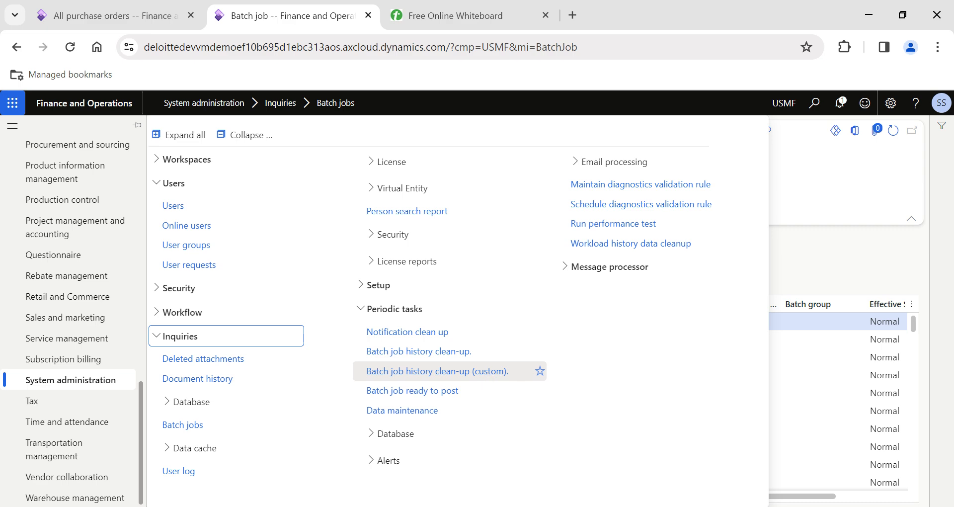
click(490, 377)
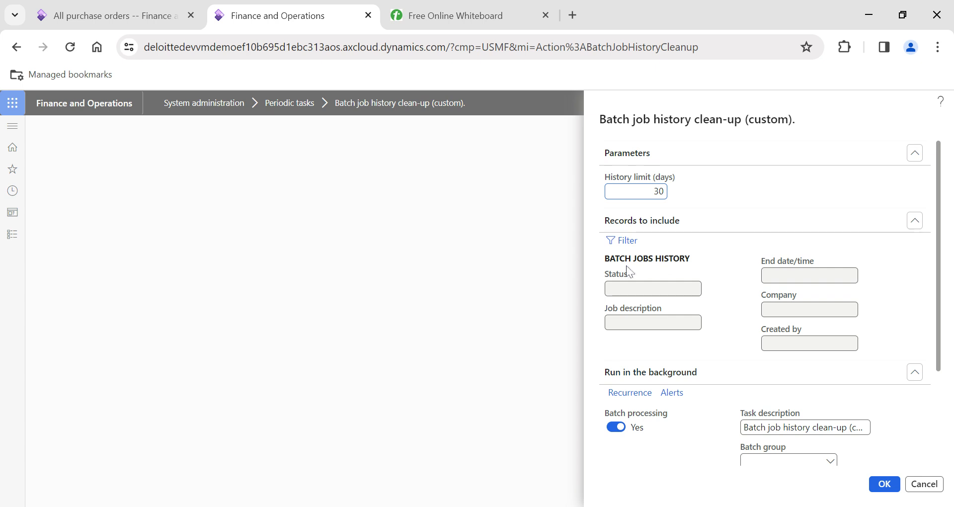
Examine the custom clean-up's record filter criteria and background options, and close it without running.
click(624, 241)
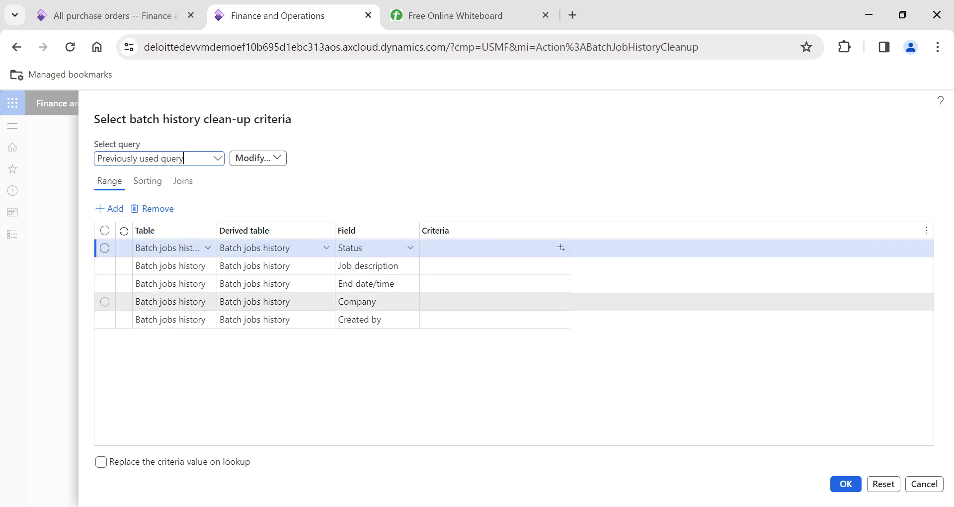
click(847, 485)
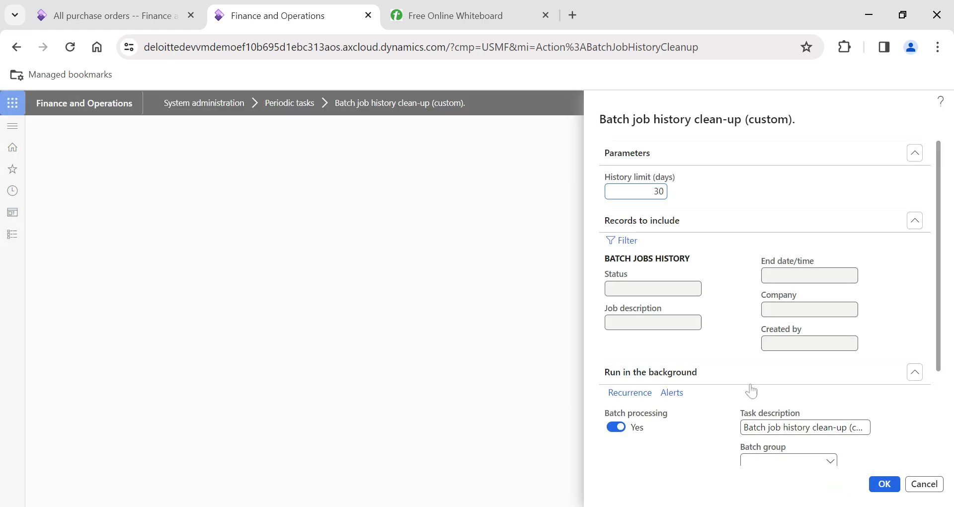
click(925, 484)
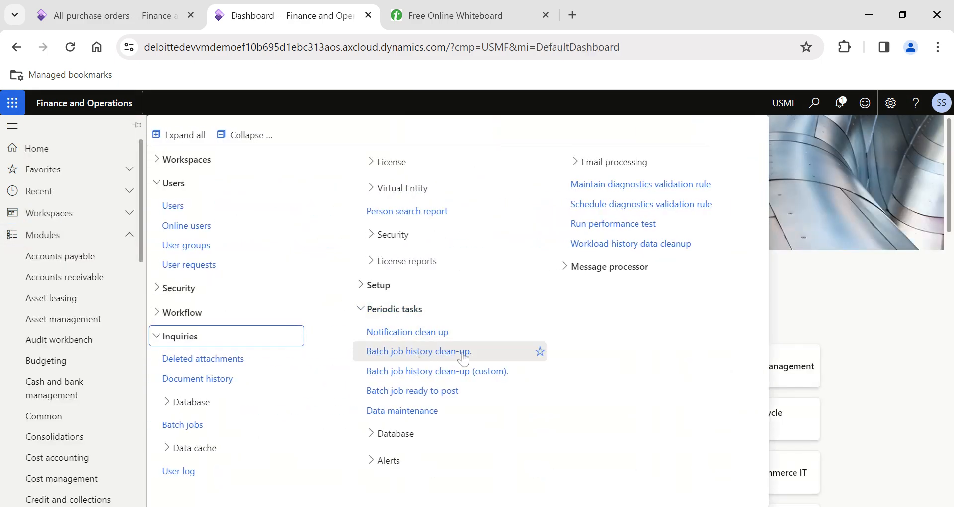
Open the standard Batch job history clean-up to compare its parameters with the custom one, and cancel it.
click(459, 353)
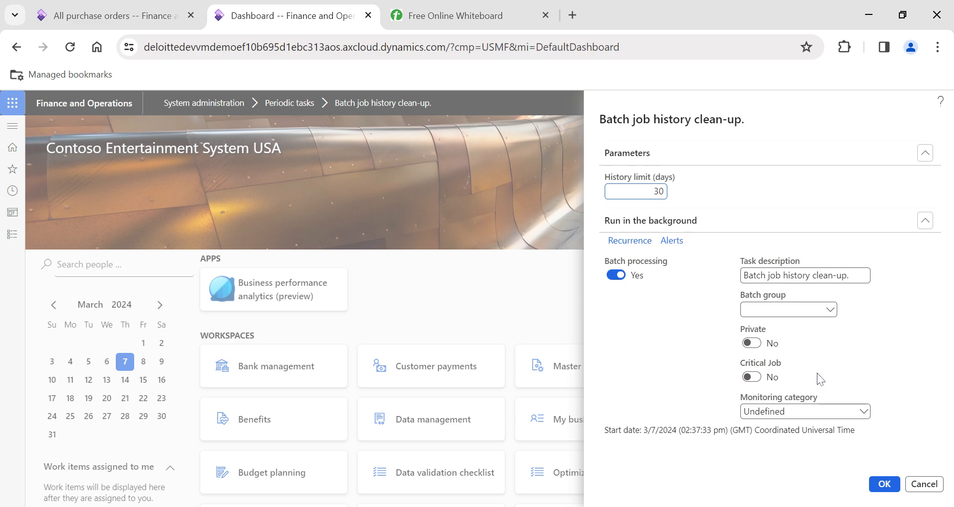
click(924, 483)
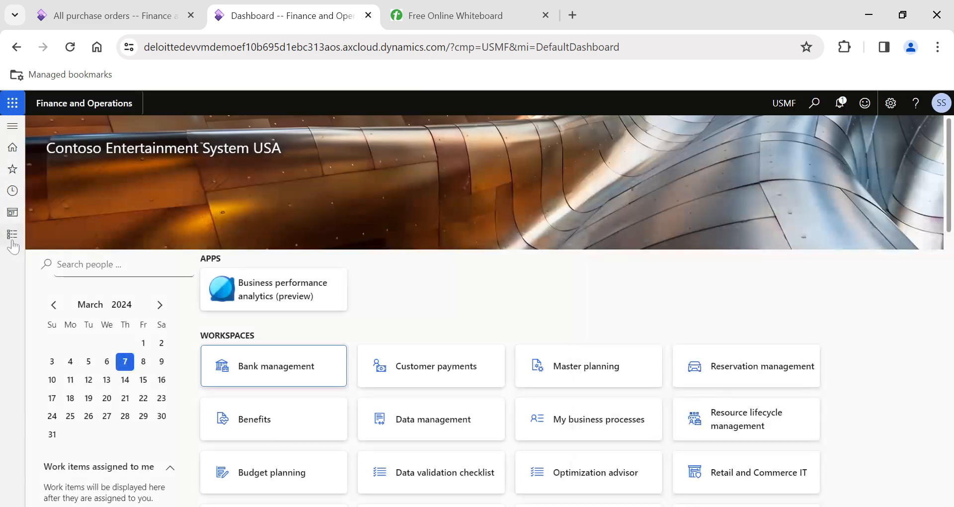
click(8, 240)
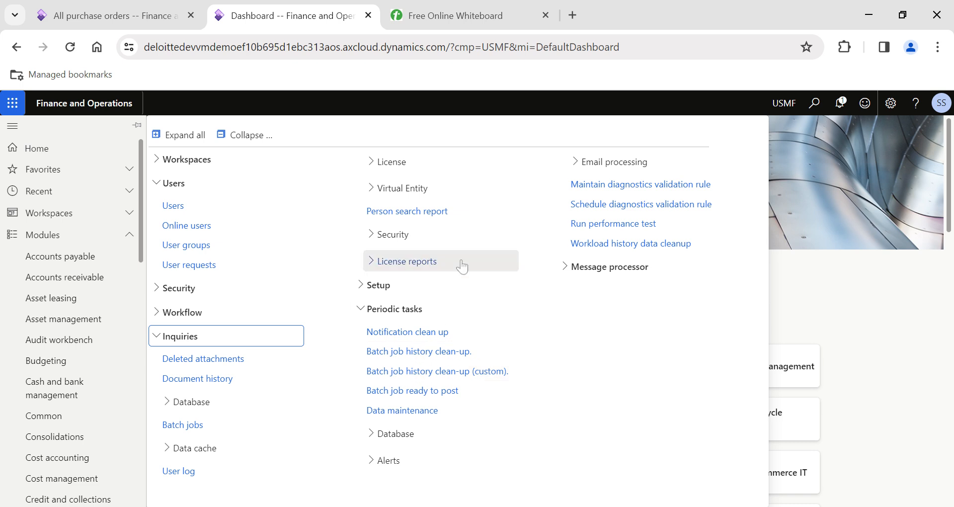
Check the statuses topic on the whiteboard and reopen the System administration Batch jobs inquiry.
click(467, 27)
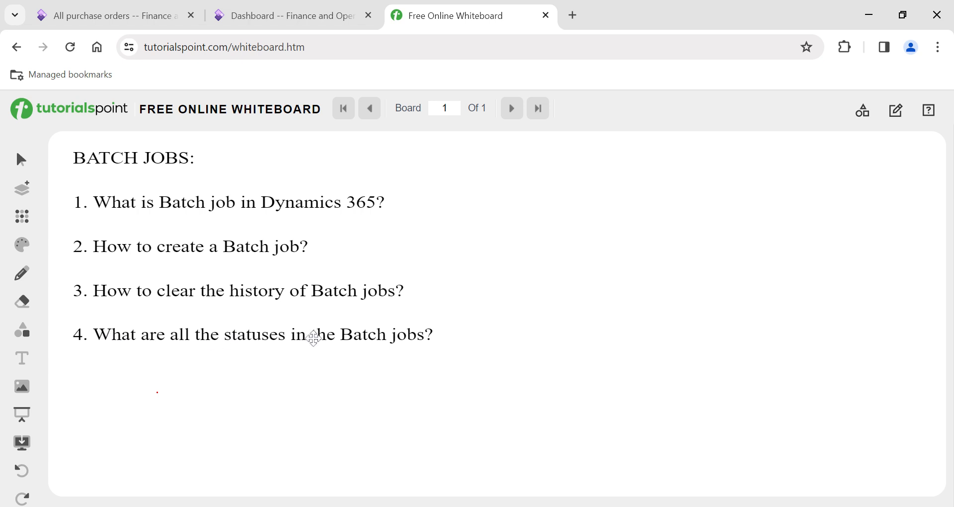
click(250, 15)
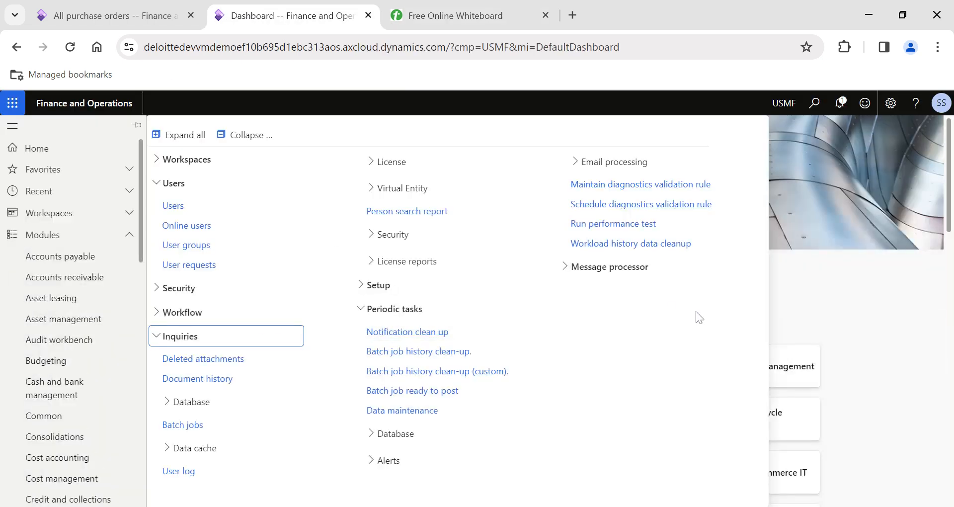
click(201, 423)
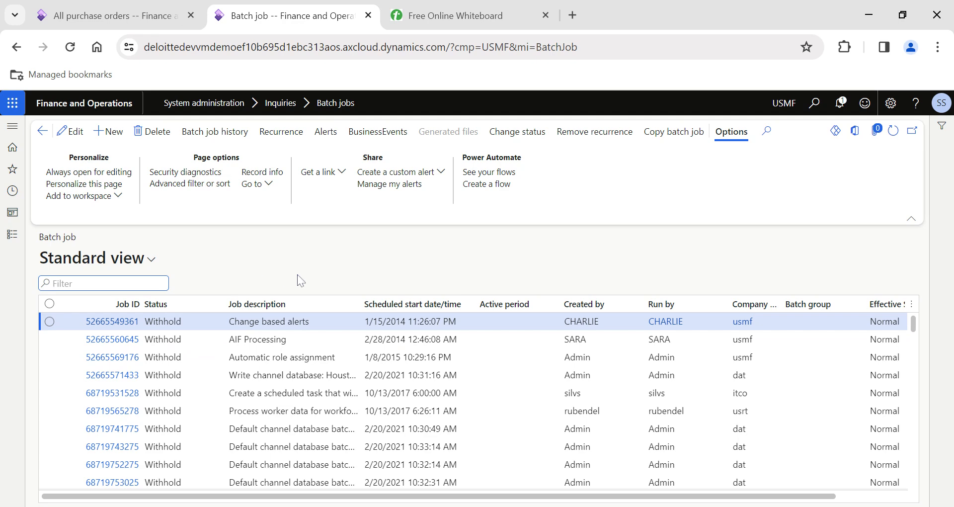
Try to change the status of the withheld Automatic role assignment batch job to Canceling, and read the response.
click(167, 304)
click(170, 469)
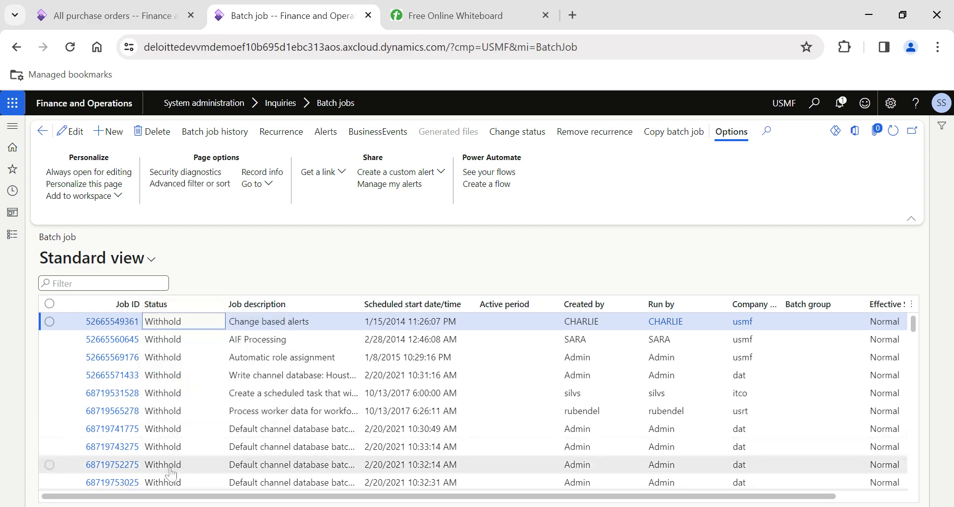
click(194, 361)
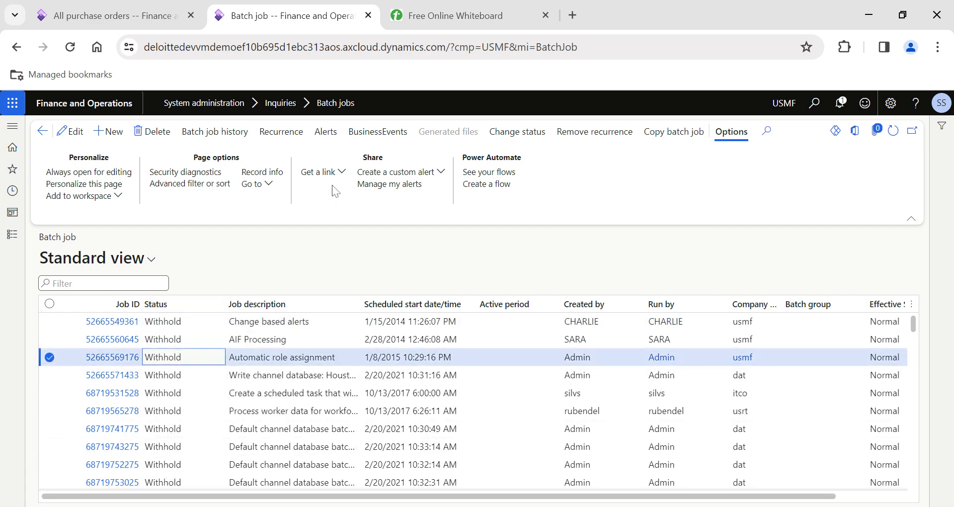
click(507, 133)
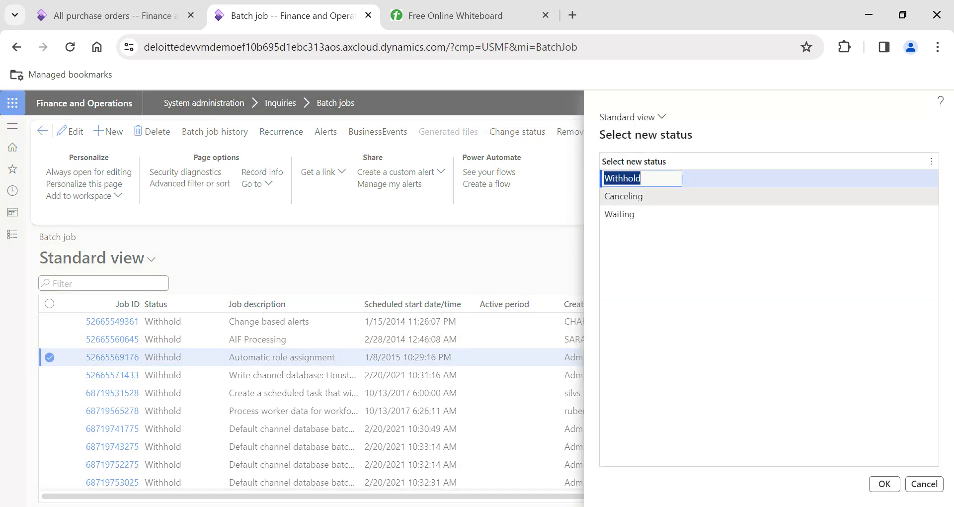
click(766, 196)
click(872, 483)
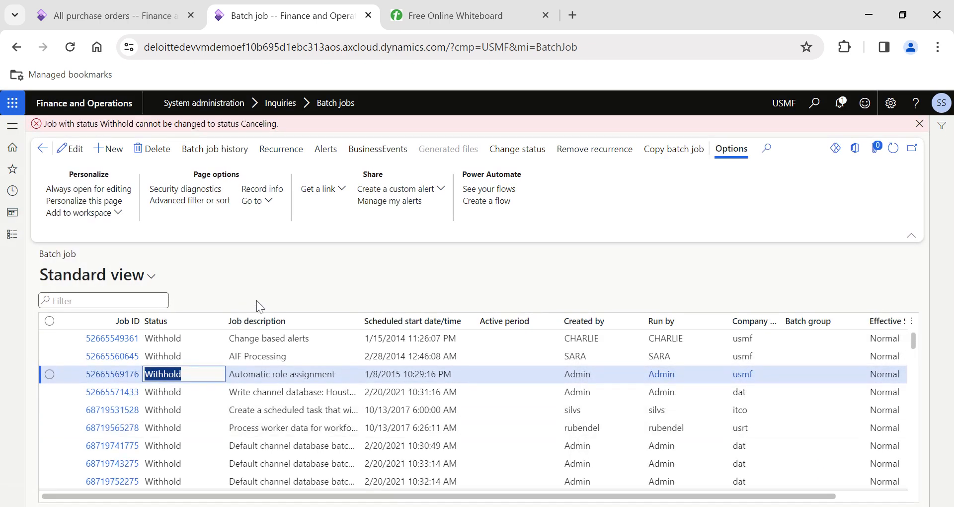
drag(45, 125, 291, 124)
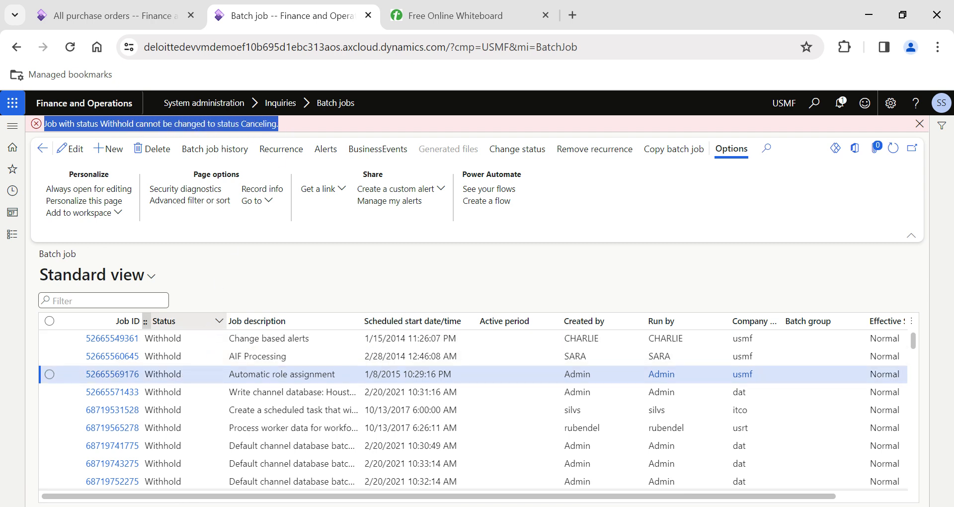
Try to change the waiting usmf Retail discovery batch job scheduled for 3/8/2024 4:35:05 AM to Canceling, dismissing the messages.
scroll(200, 426, down, 3)
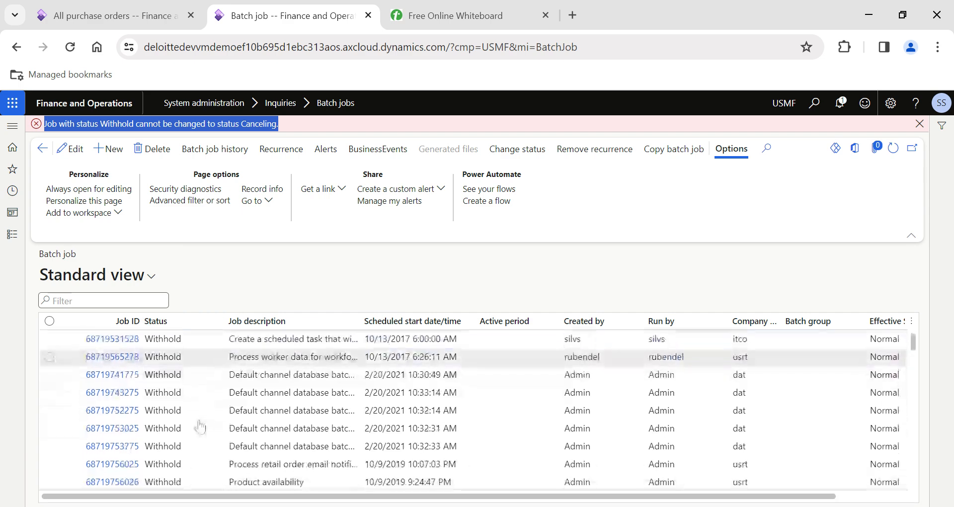
scroll(200, 427, up, 5)
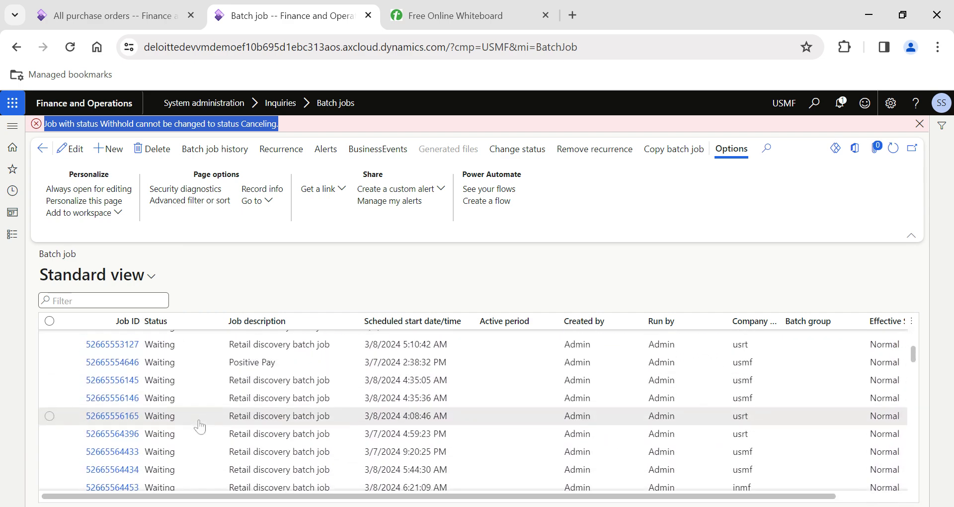
click(279, 373)
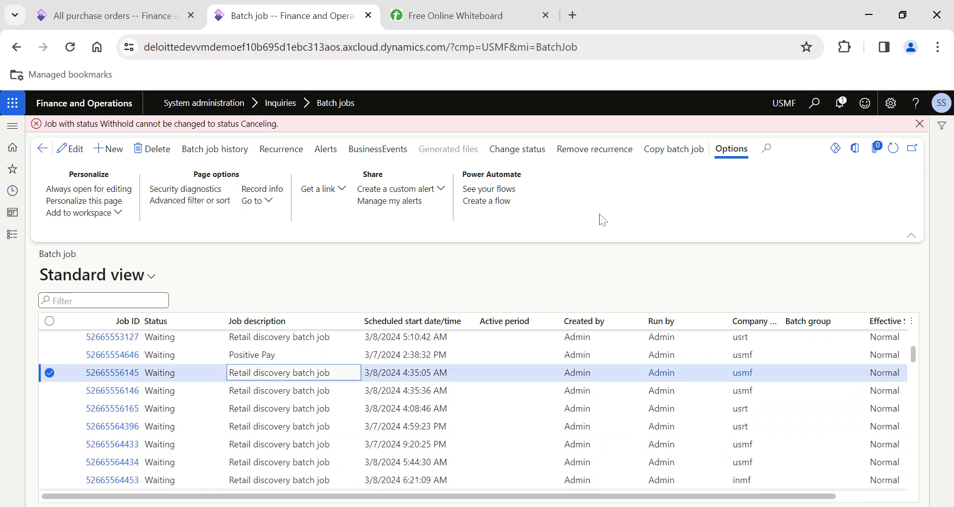
click(920, 123)
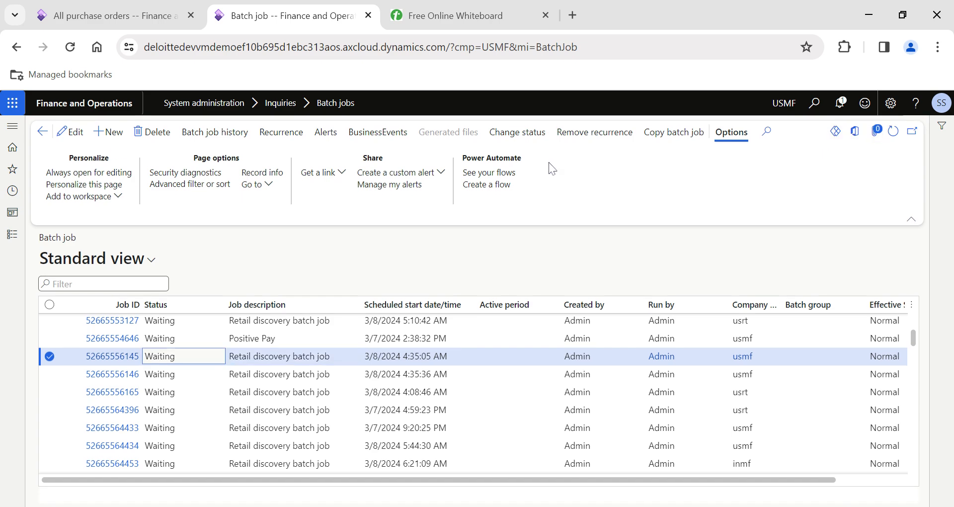
click(519, 140)
click(634, 197)
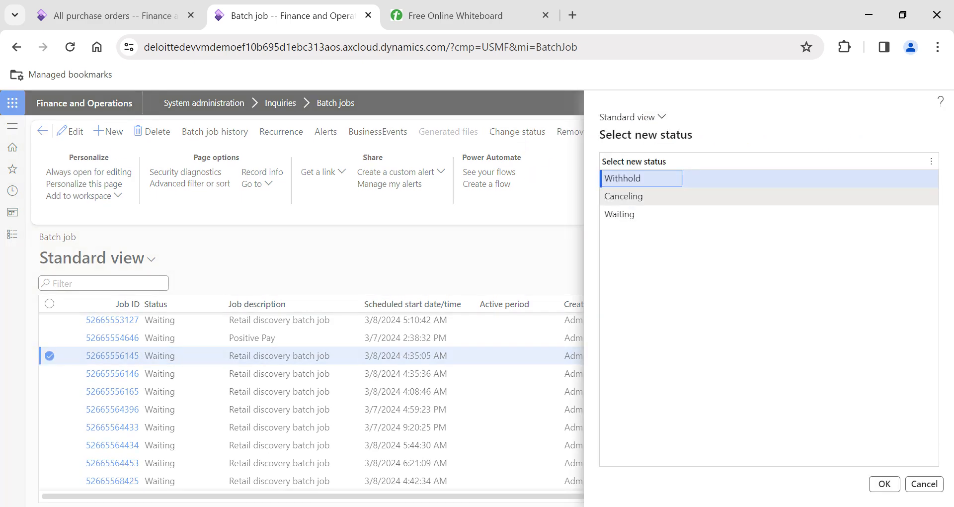
click(884, 488)
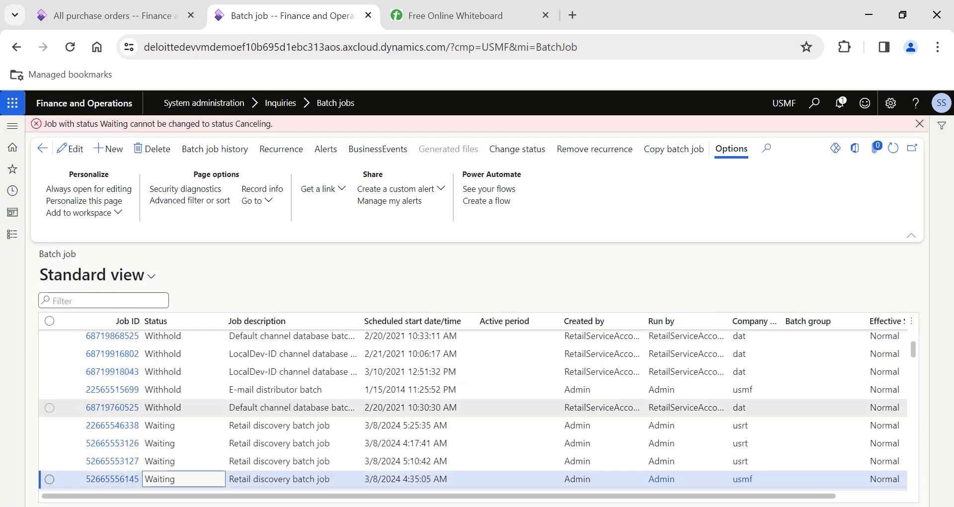
scroll(318, 408, down, 1)
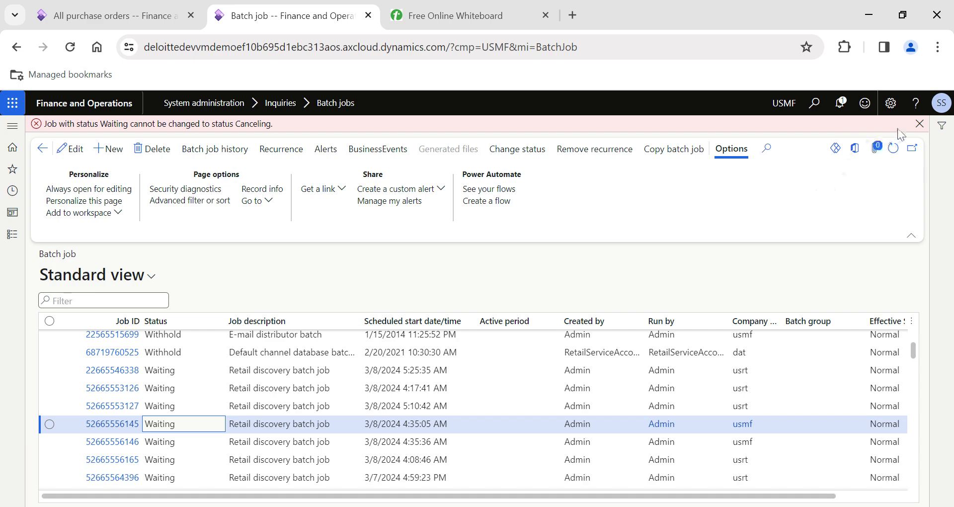
click(920, 124)
Try to change the status of the executing LocalDev-ID channel database batch job to Canceling.
scroll(201, 457, down, 3)
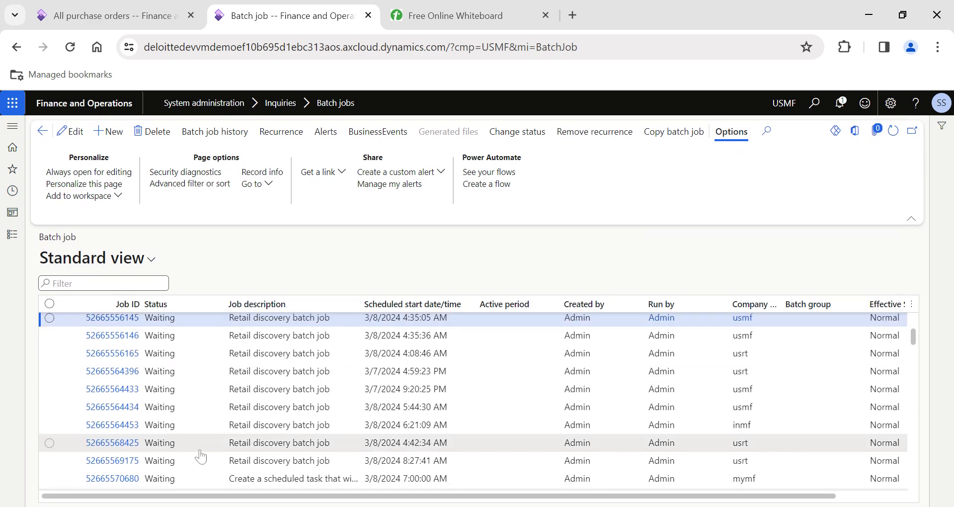
scroll(201, 456, down, 10)
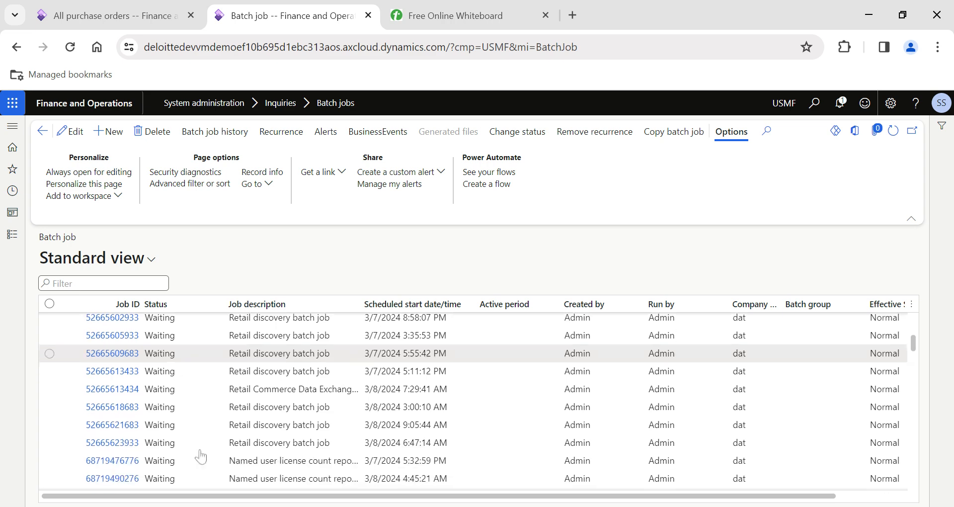
scroll(201, 457, down, 6)
scroll(201, 456, down, 8)
scroll(201, 456, down, 5)
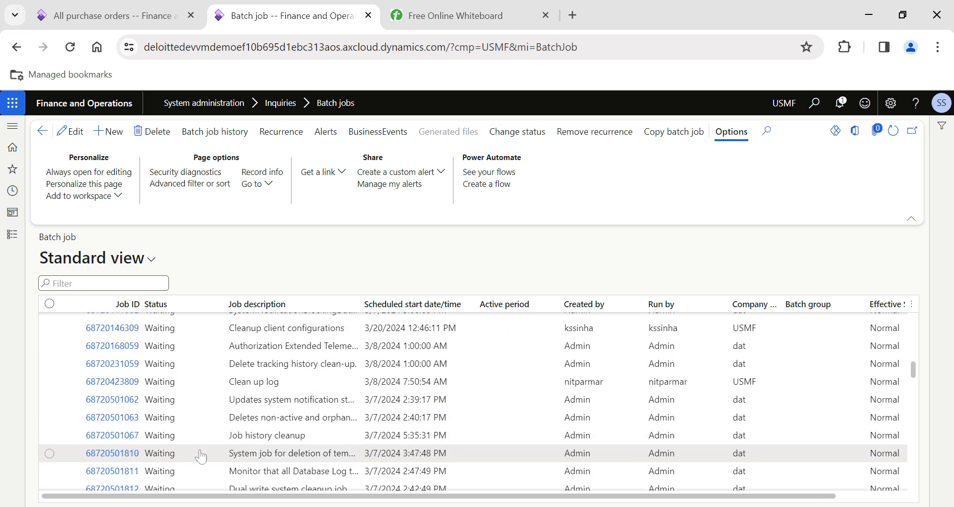
click(200, 392)
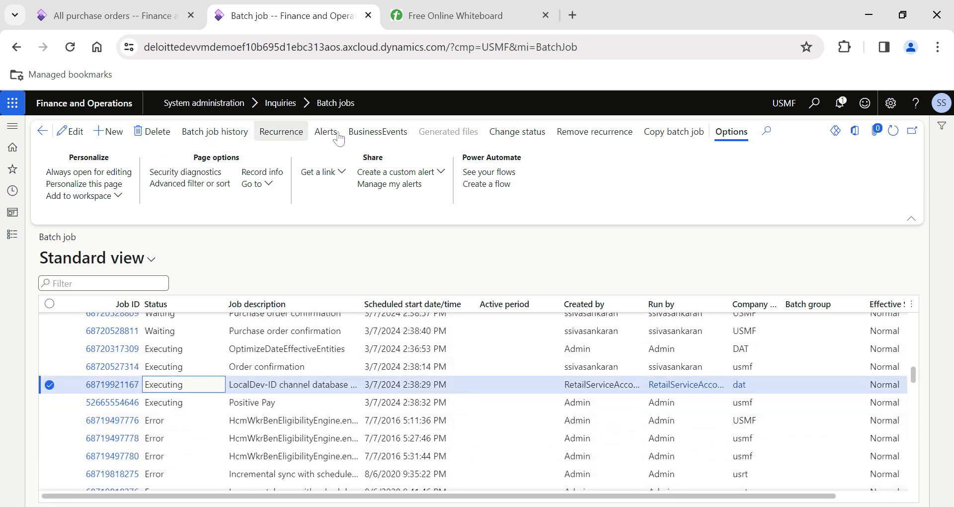
click(517, 132)
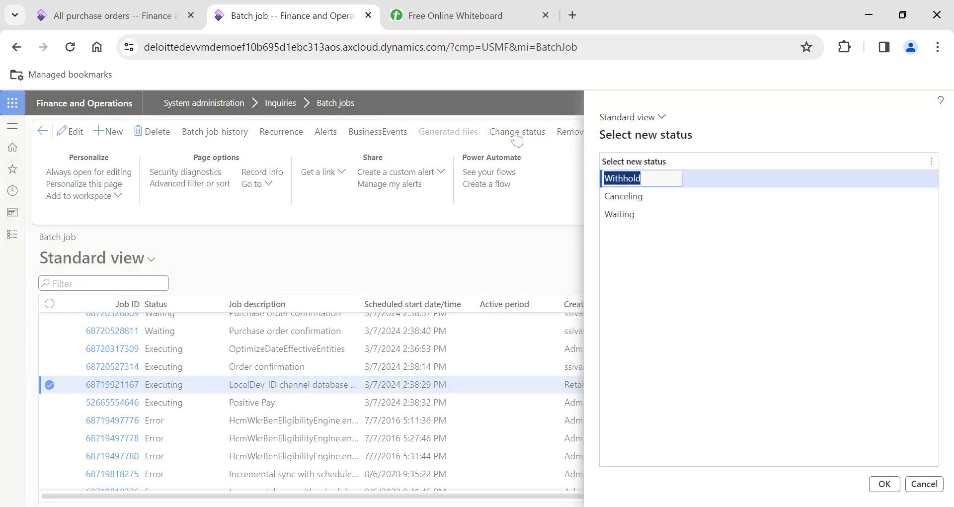
click(721, 196)
click(885, 483)
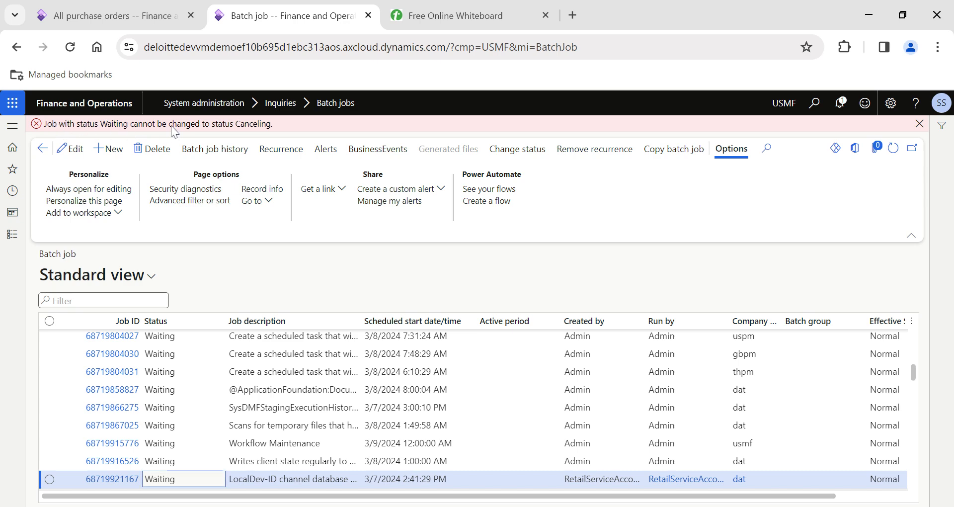
Change the status of the executing OptimizeDateEffectiveEntities and Process automation polling batch jobs to Canceling, and read the response.
scroll(180, 398, up, 5)
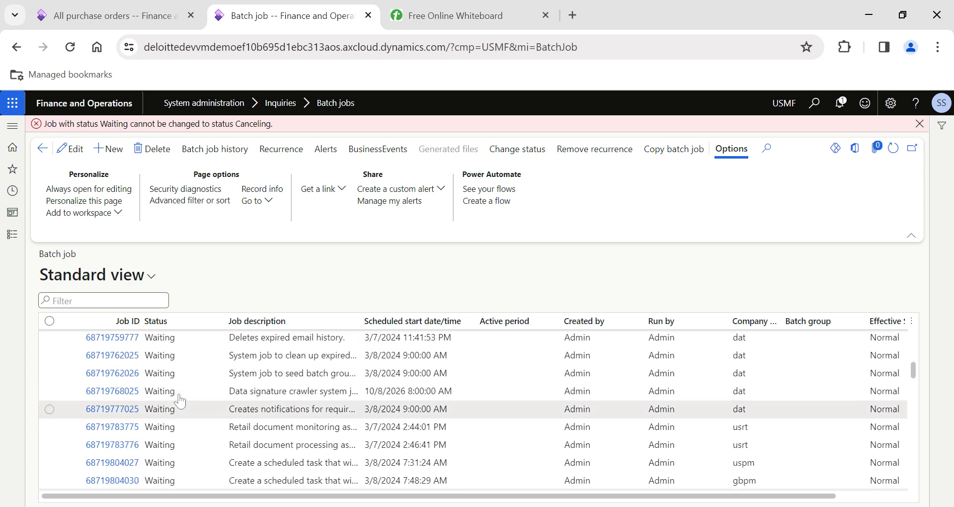
scroll(181, 413, down, 10)
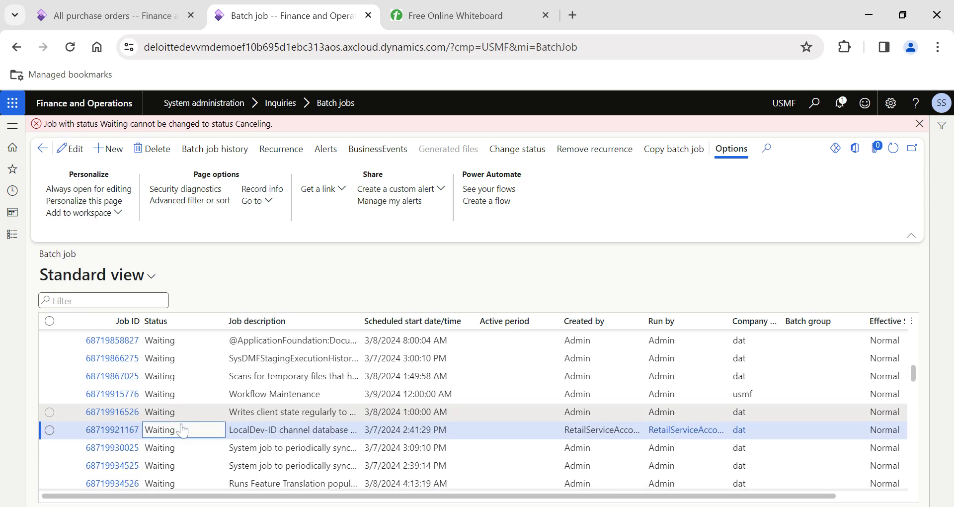
scroll(182, 430, down, 10)
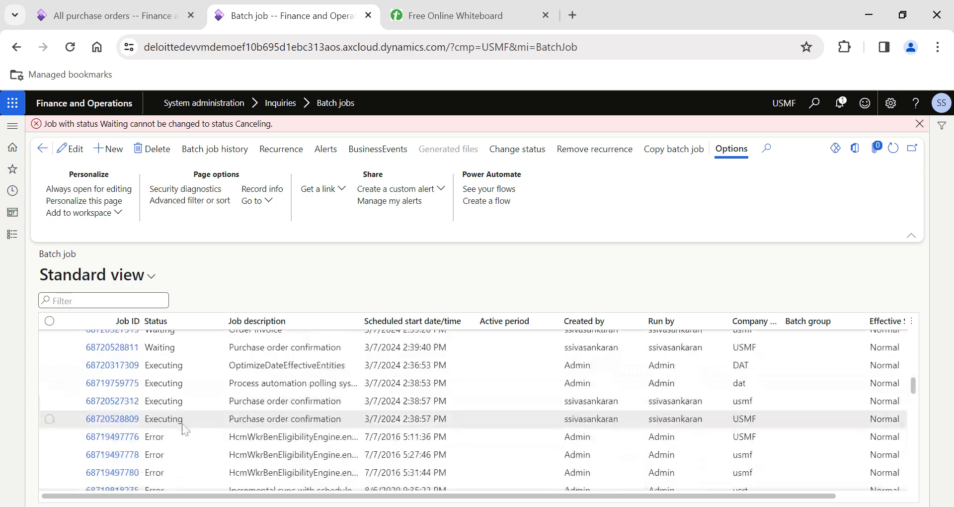
scroll(101, 423, up, 3)
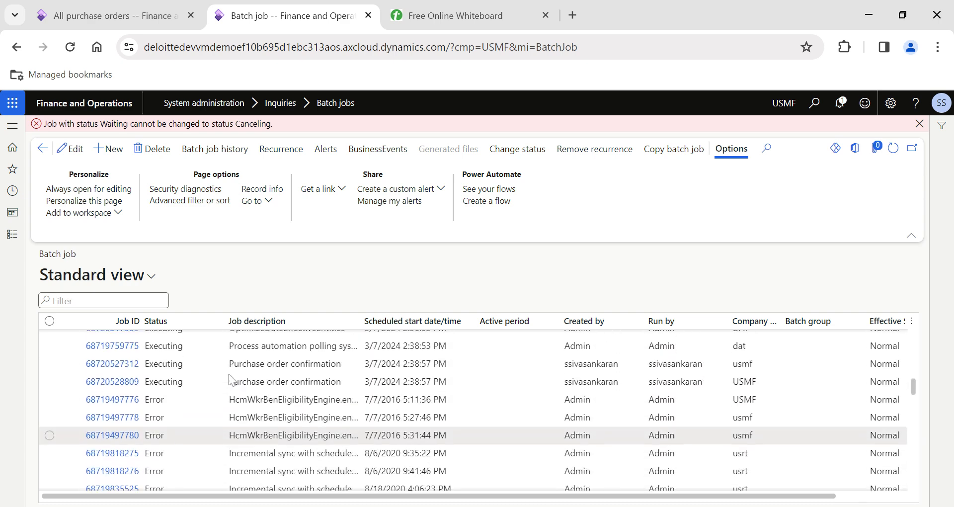
click(50, 354)
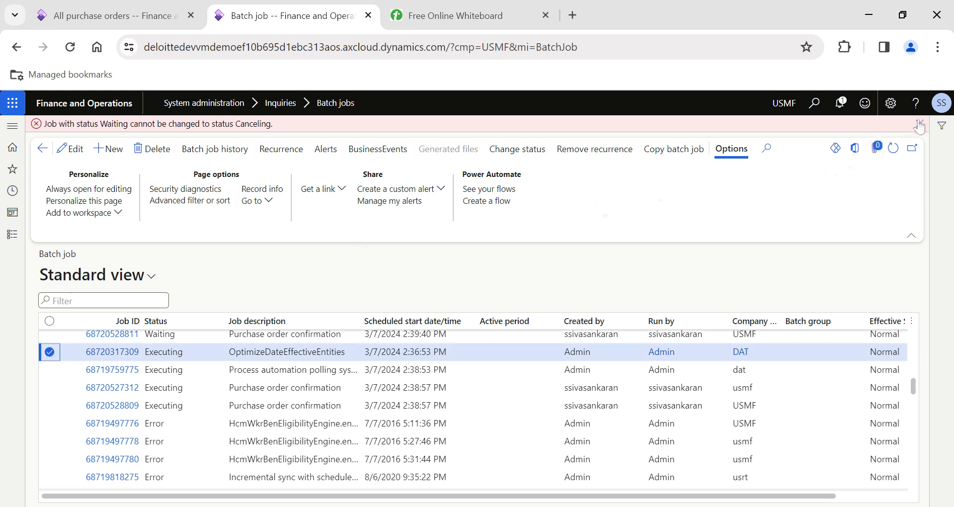
click(49, 353)
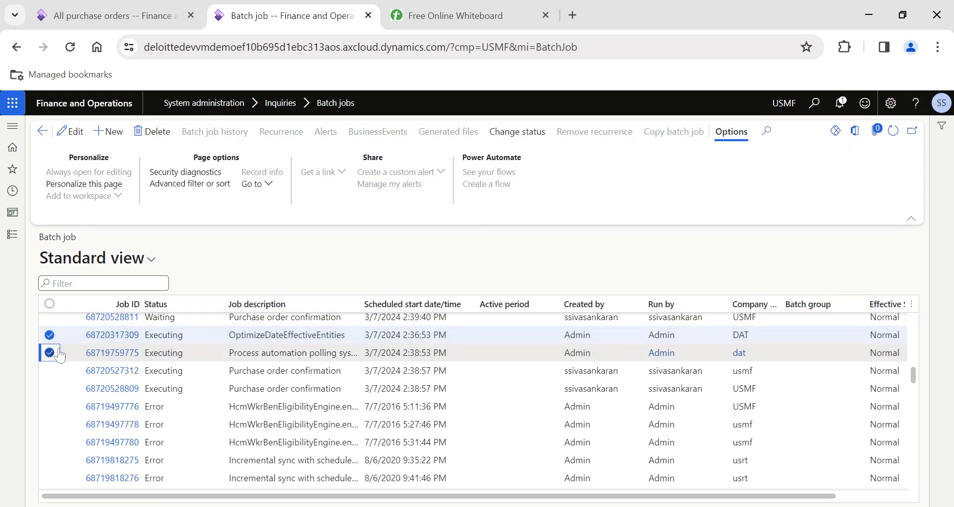
click(515, 134)
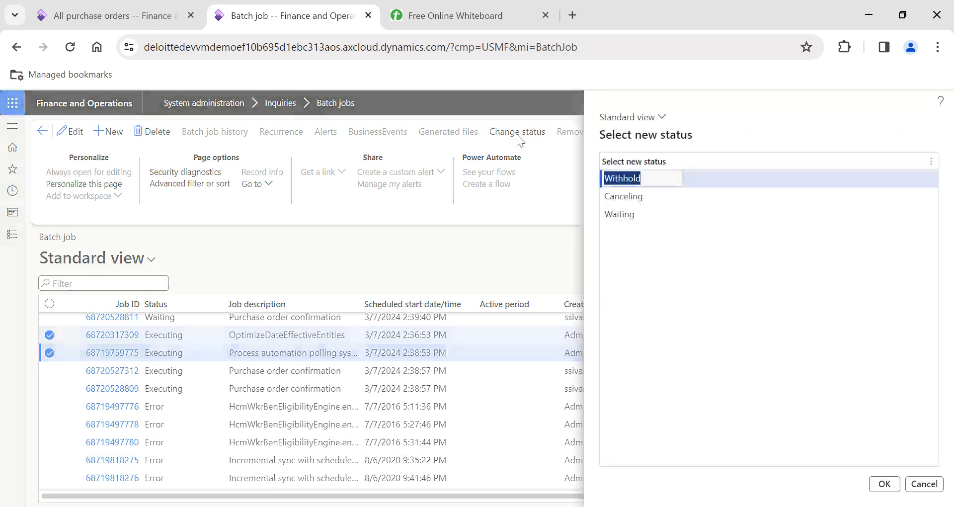
click(623, 196)
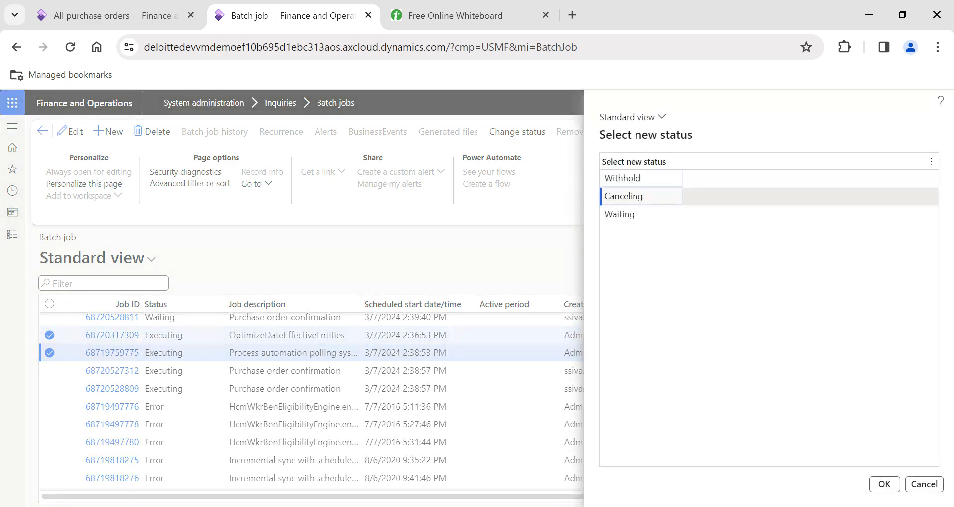
click(884, 481)
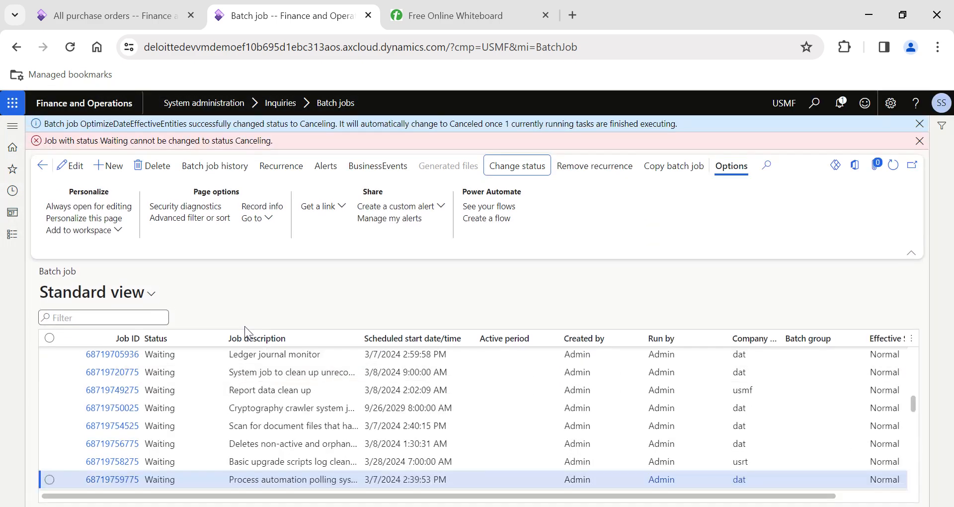
drag(300, 123, 494, 123)
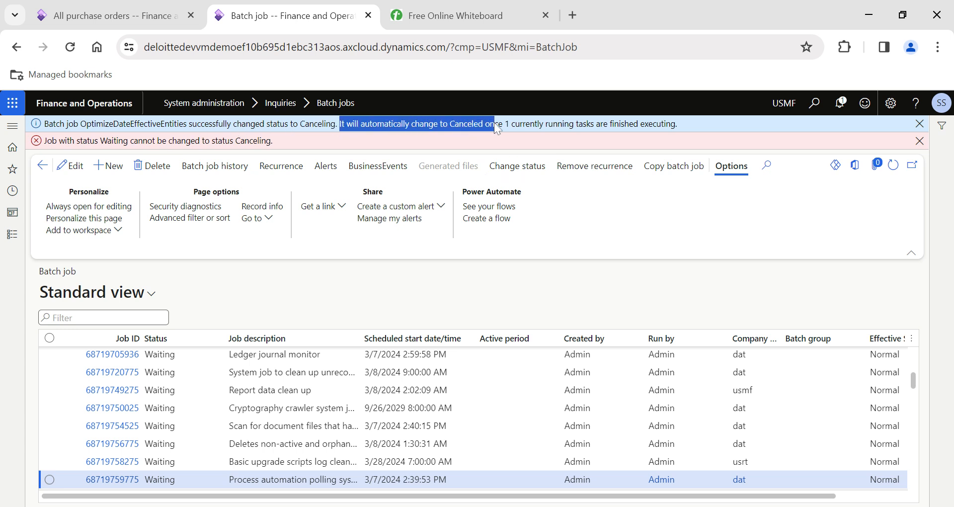
Dismiss the status messages and filter the batch job list to the status executing.
click(214, 342)
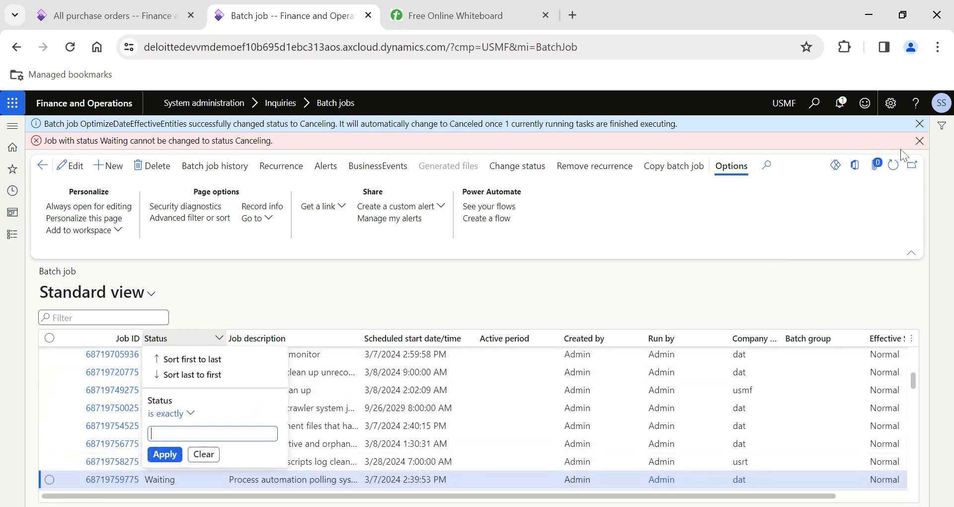
click(919, 144)
click(920, 142)
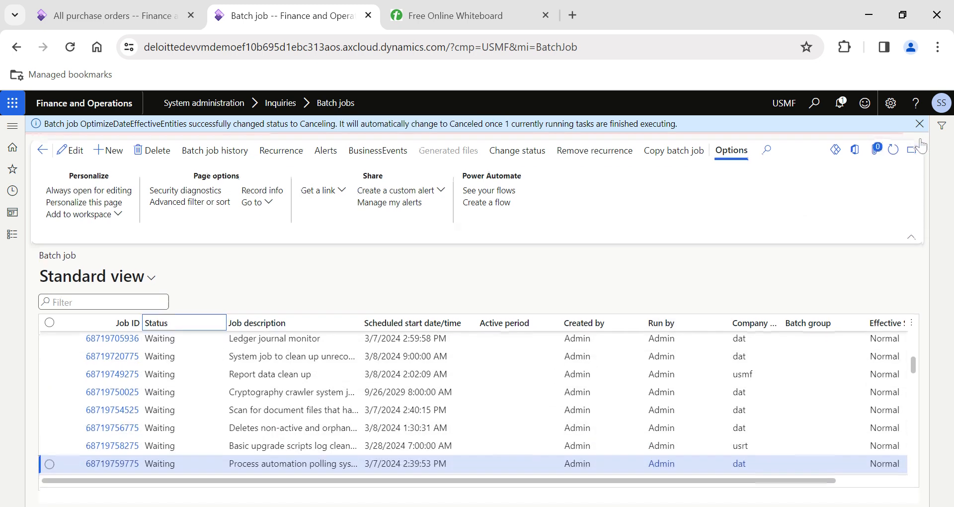
click(920, 127)
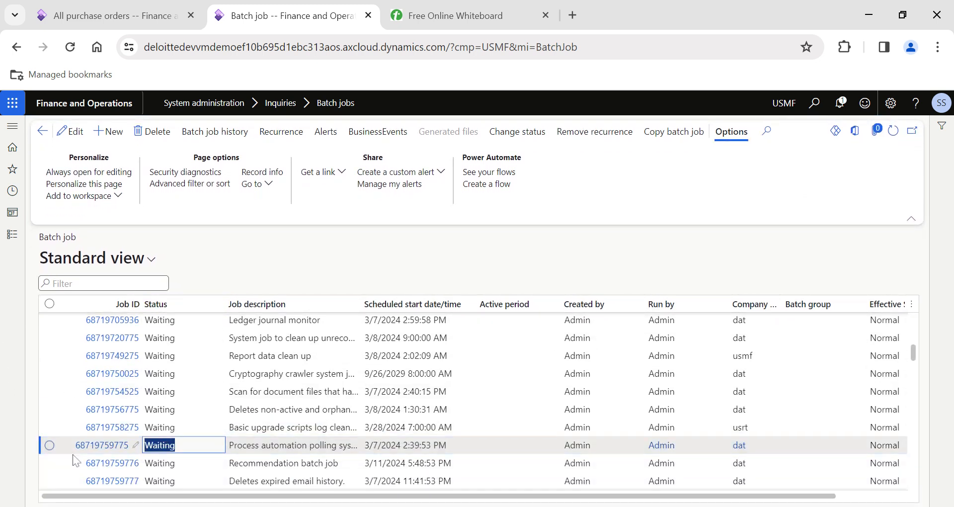
click(217, 305)
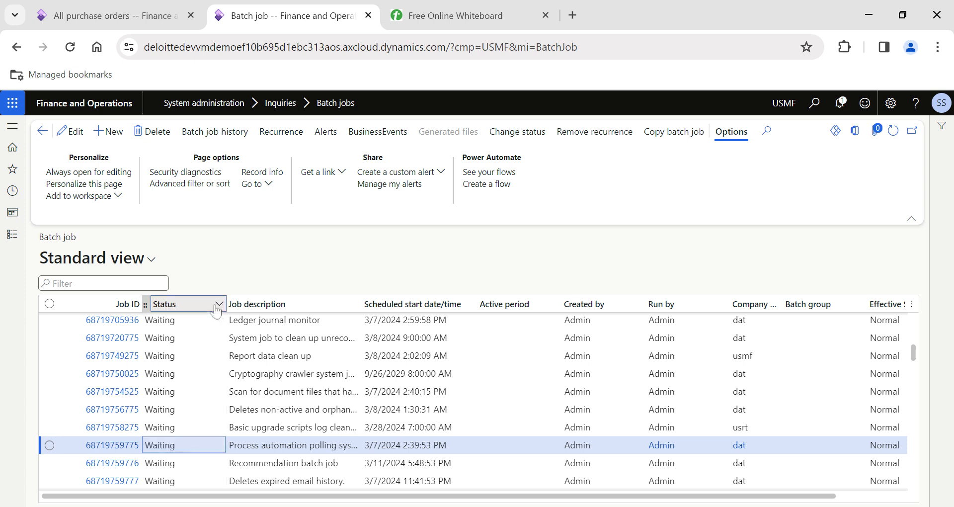
text(executing)
key(Return)
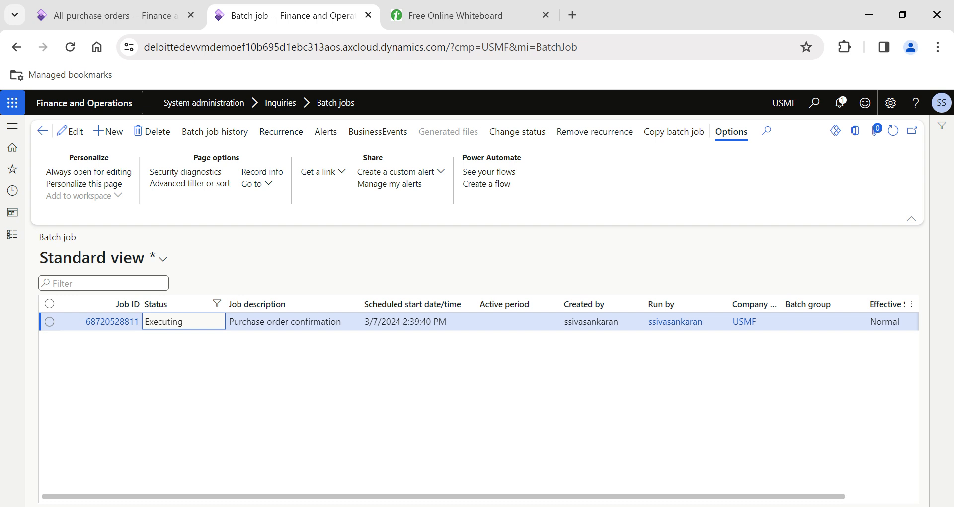
Review the batch job topics on the whiteboard, and return to the Finance and Operations home page in the purchase orders browser tab.
click(447, 15)
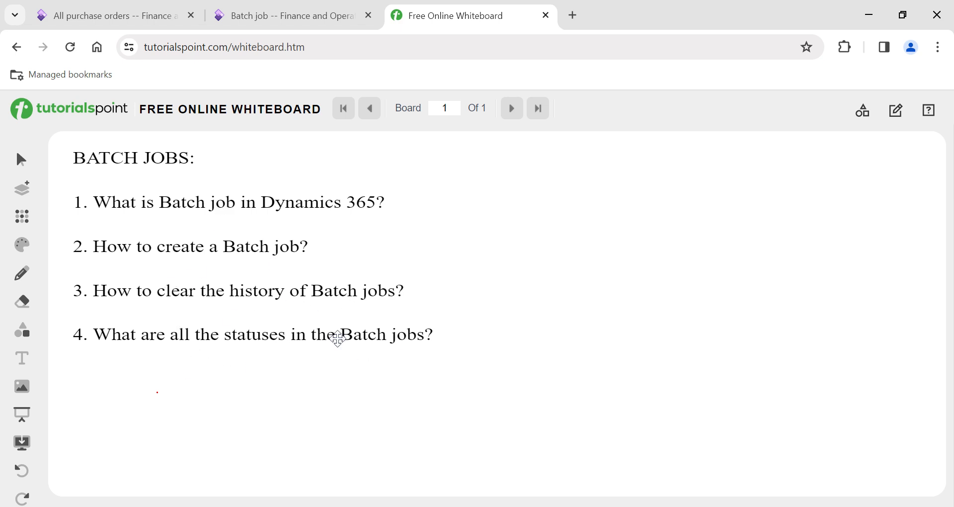
click(266, 15)
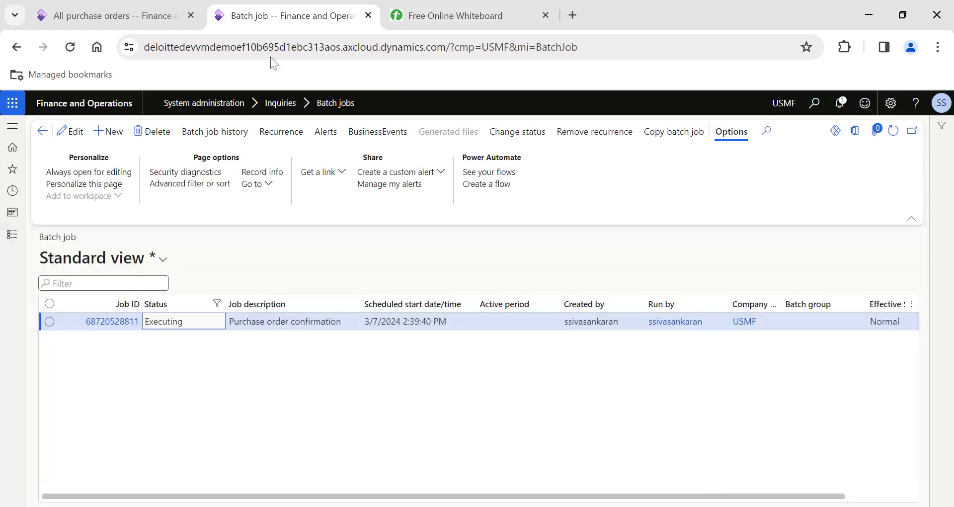
click(81, 15)
click(60, 101)
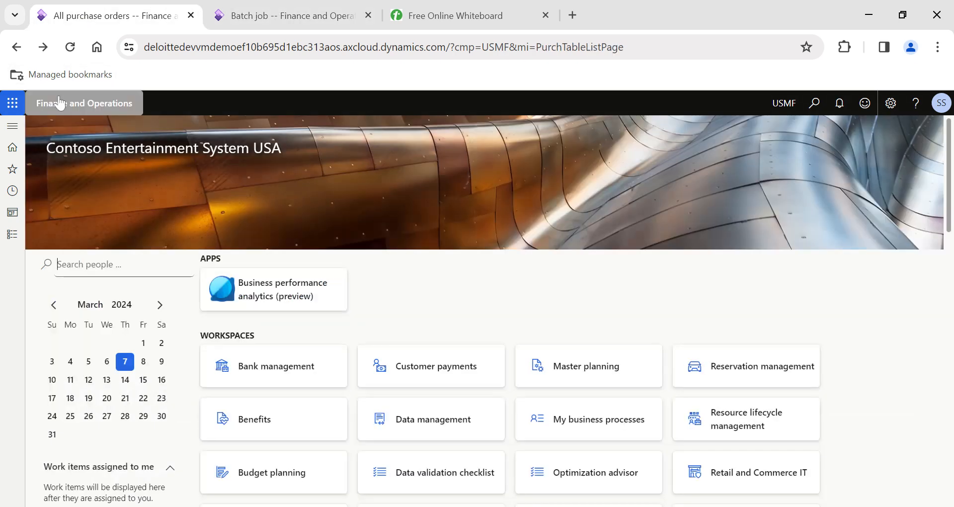
click(490, 506)
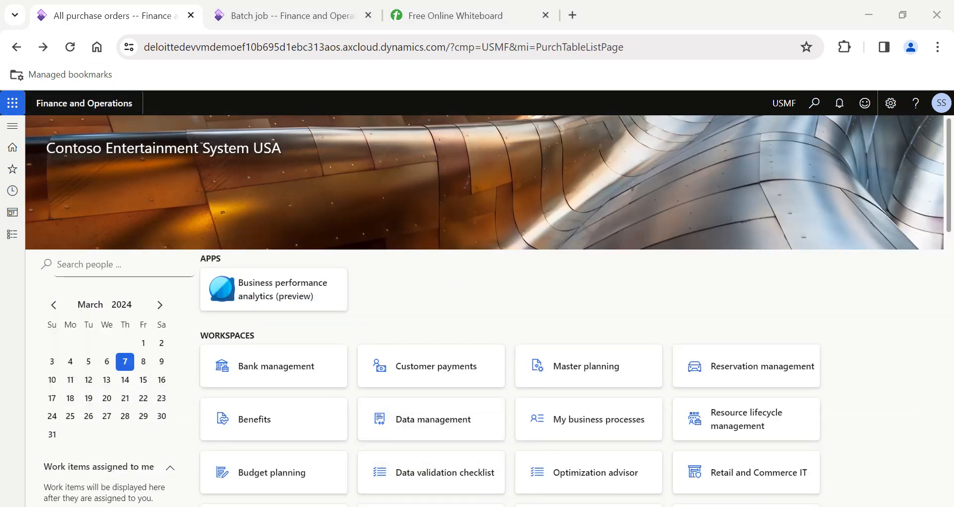